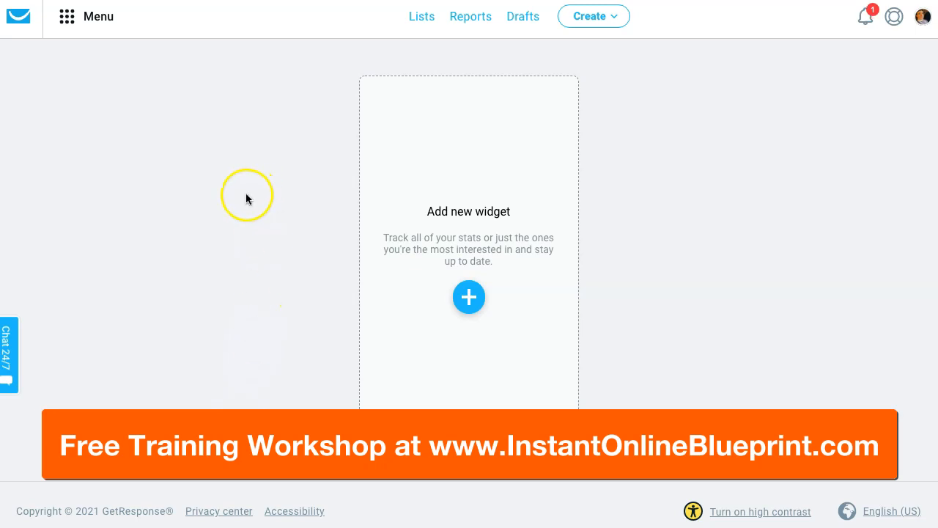
Open the Autoresponders management page
left_click(121, 92)
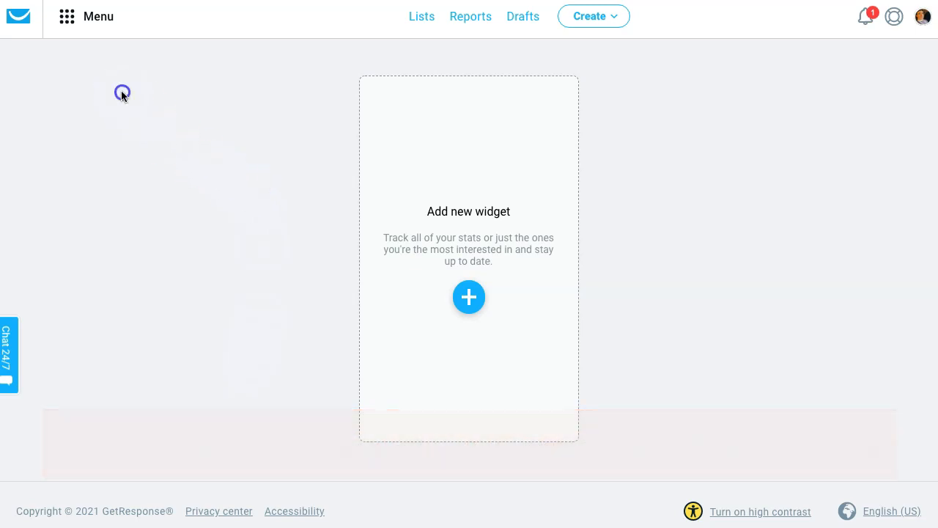
left_click(70, 22)
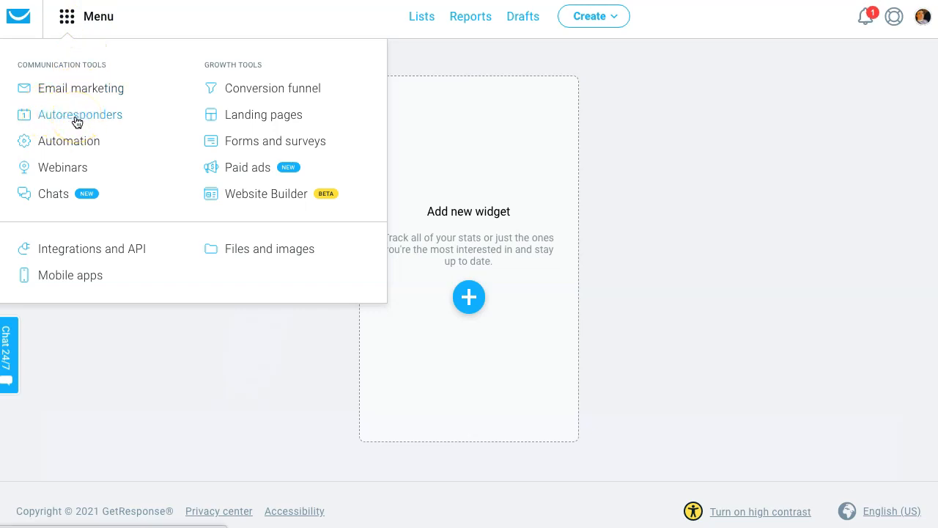
left_click(77, 117)
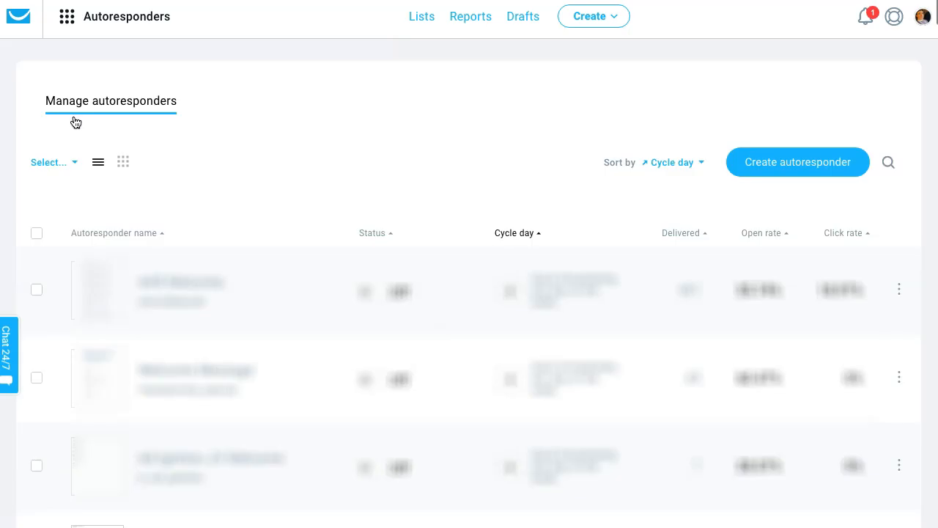
Filter the autoresponders to the list my_new_email_list
left_click(71, 122)
left_click(62, 165)
type("my")
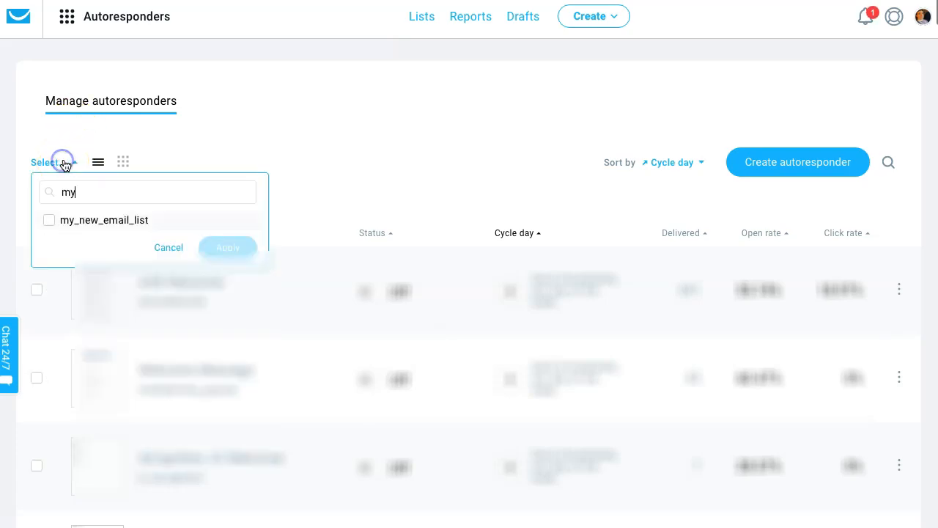
left_click(49, 221)
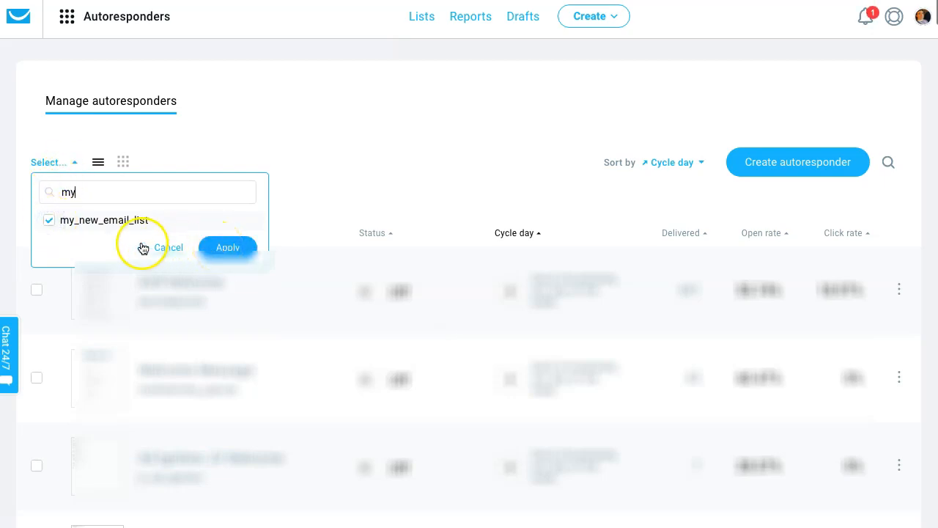
left_click(228, 248)
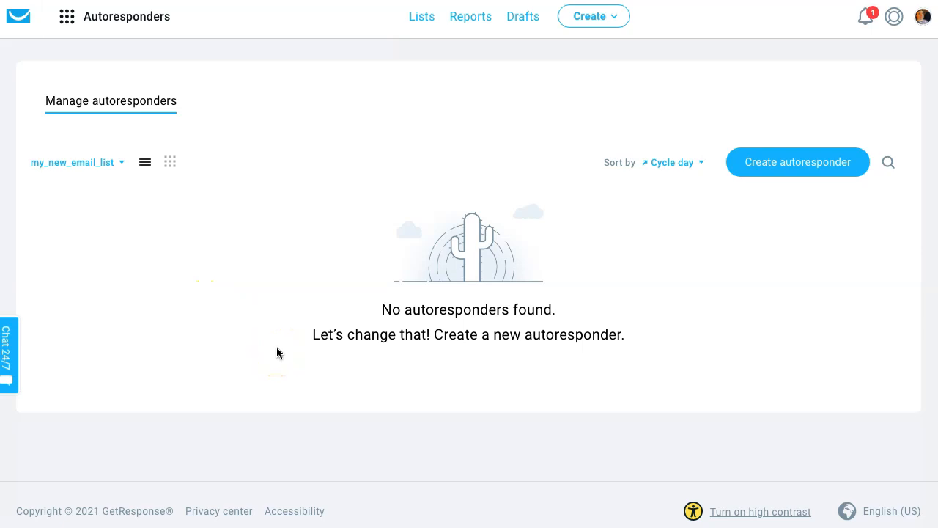
View the autoresponders in the day-by-day calendar layout, and return to the list layout
left_click(171, 166)
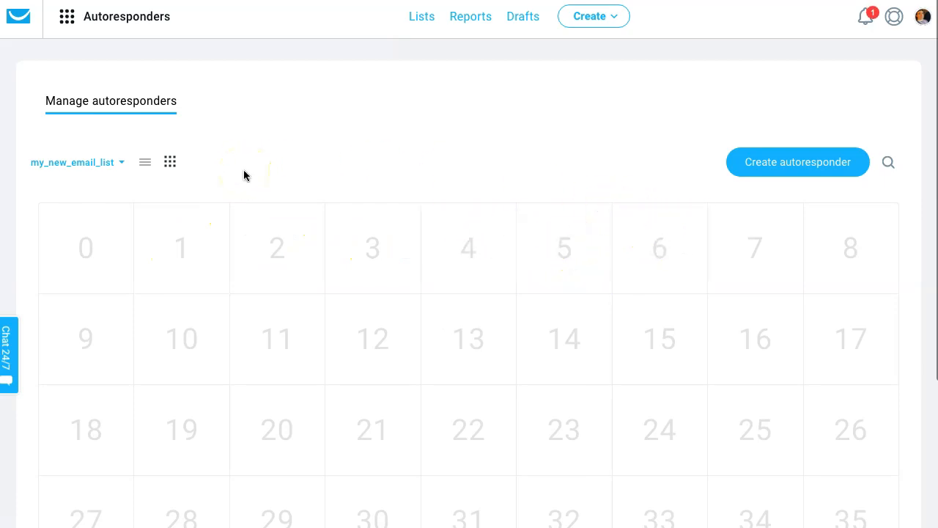
left_click(145, 162)
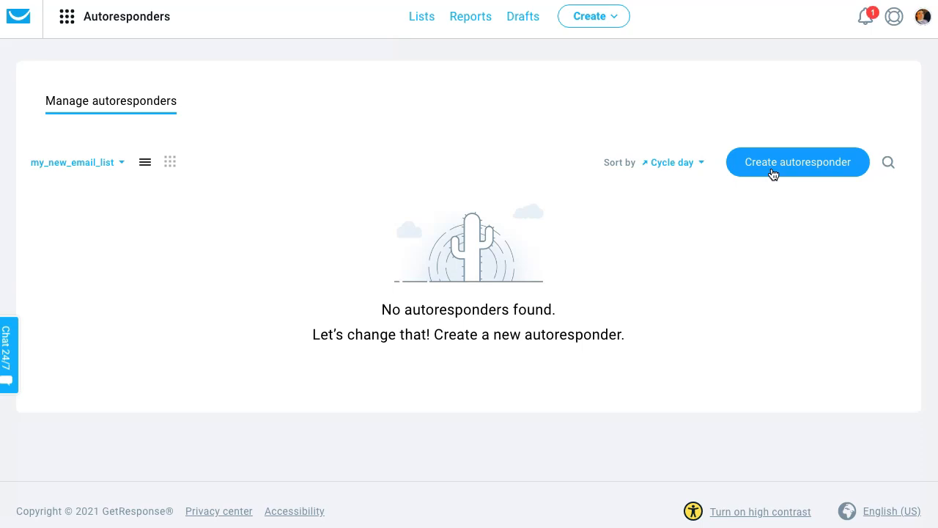
Start creating a new autoresponder, choosing the older version of the email creator
left_click(773, 173)
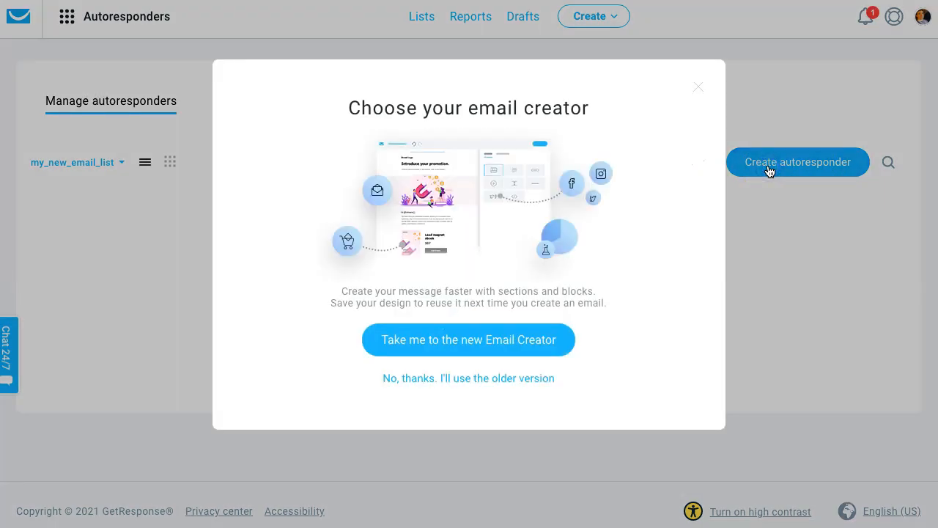
left_click(726, 220)
left_click(469, 382)
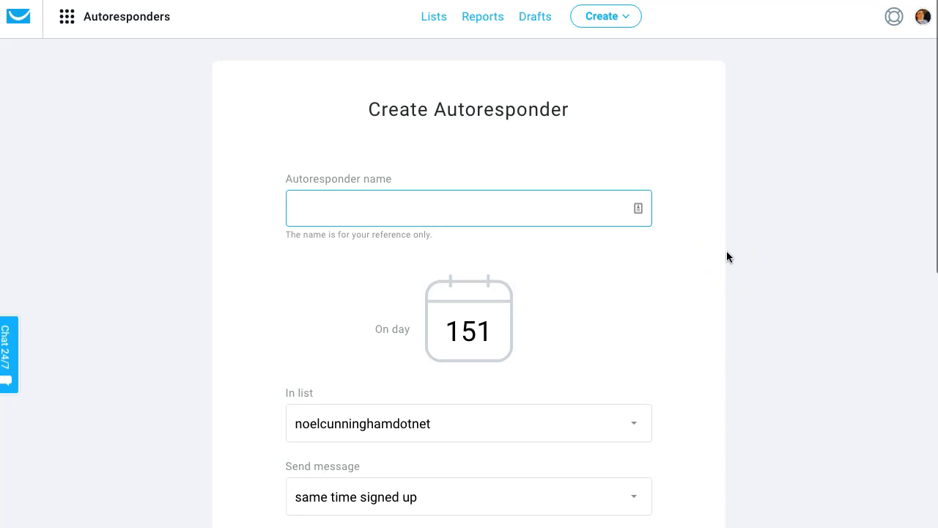
Name the autoresponder AR Template and schedule it on day 0
type("AR Template")
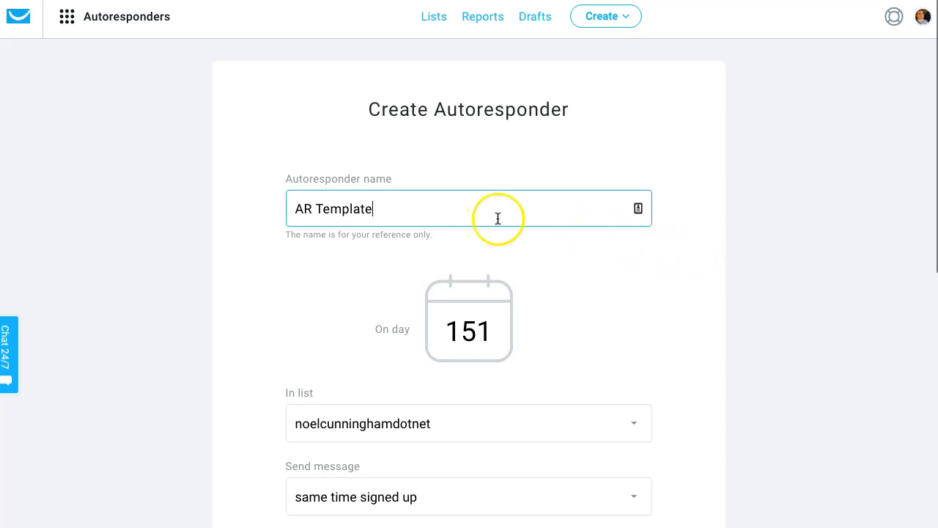
left_click(472, 331)
double_click(472, 332)
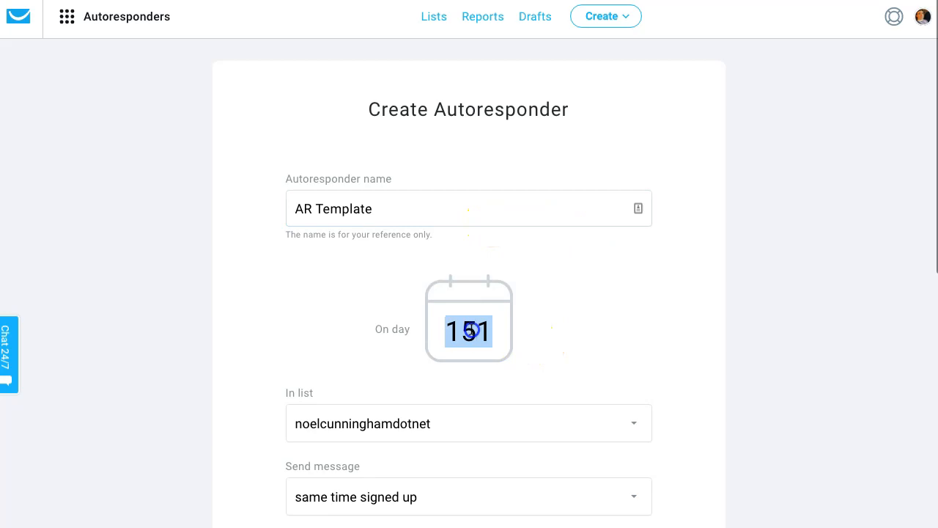
type("0")
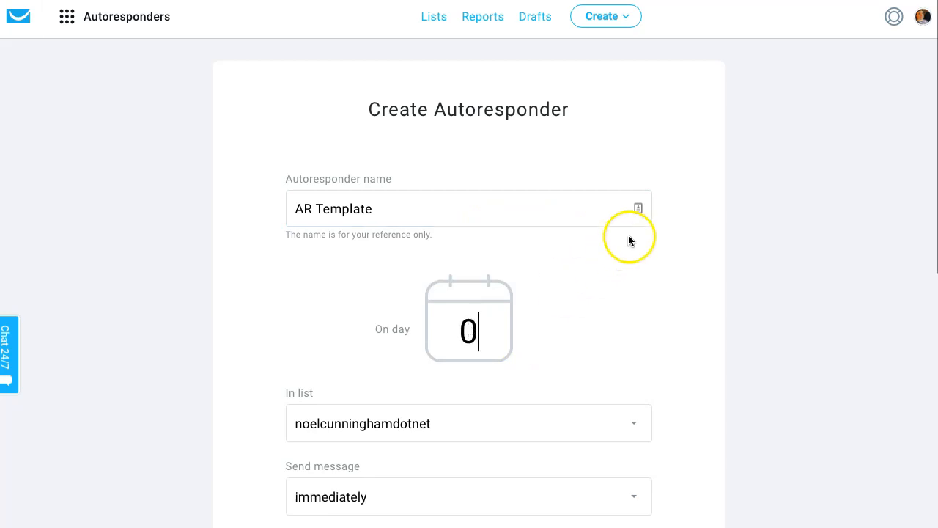
Assign the autoresponder to the list my_new_email_list
scroll(623, 242, "down", 2)
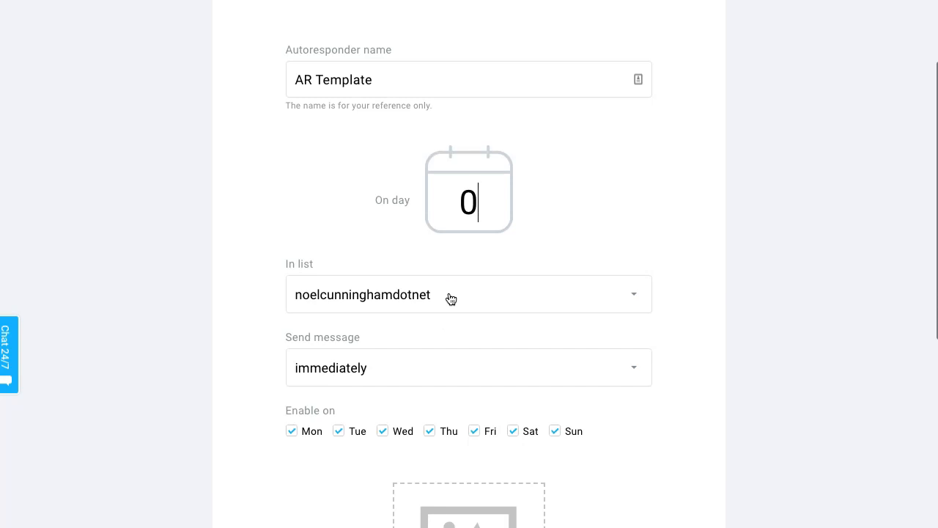
left_click(451, 298)
scroll(451, 299, "down", 10)
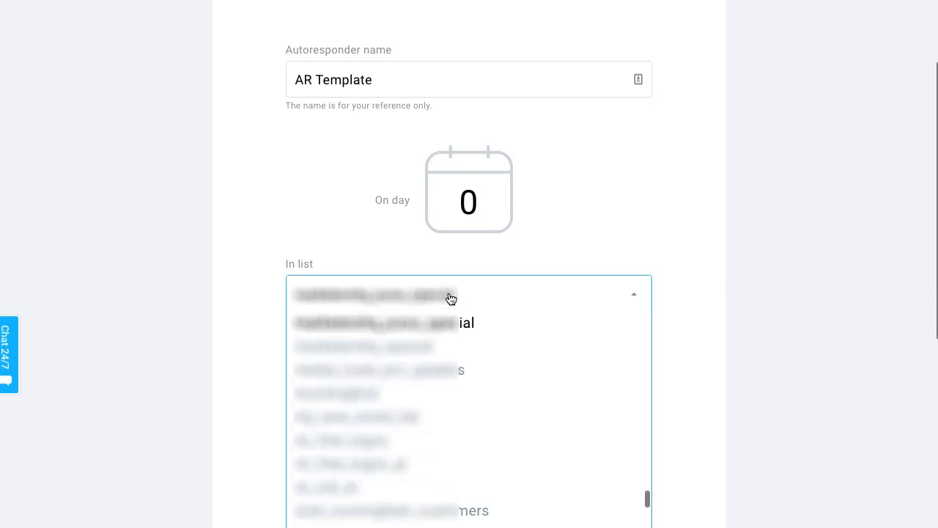
left_click(329, 420)
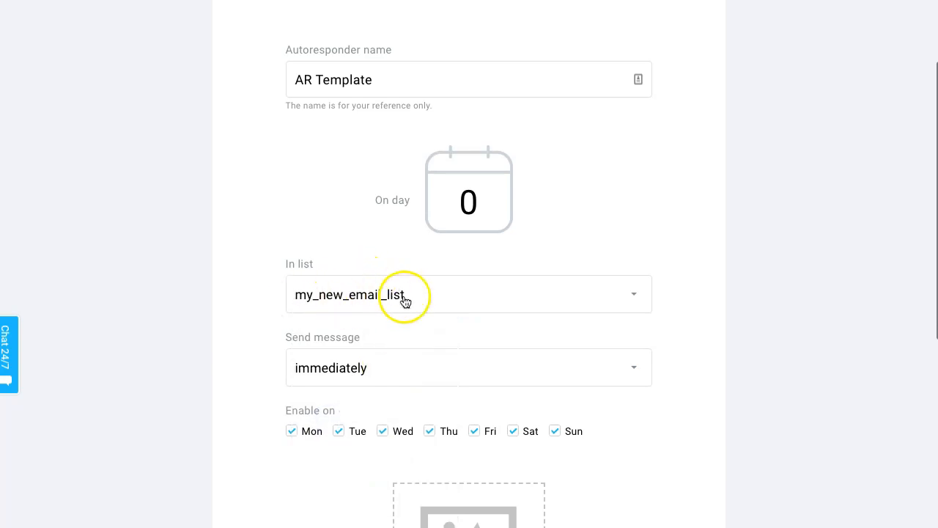
Start a new email as the autoresponder's message
scroll(726, 278, "down", 2)
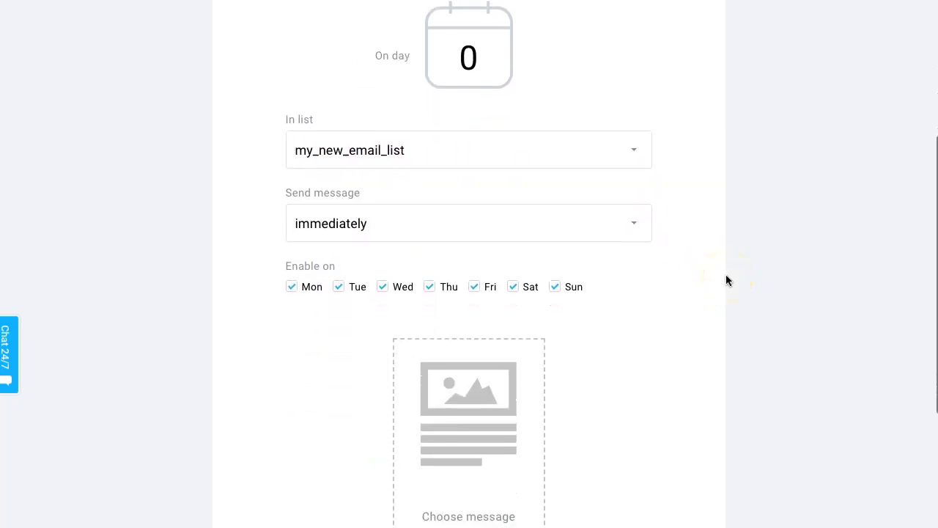
scroll(726, 280, "down", 2)
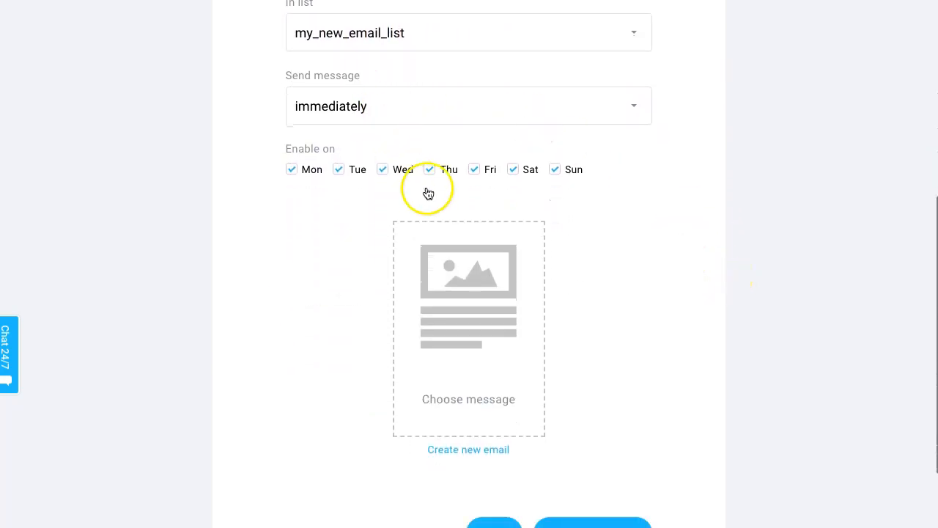
scroll(707, 144, "down", 1)
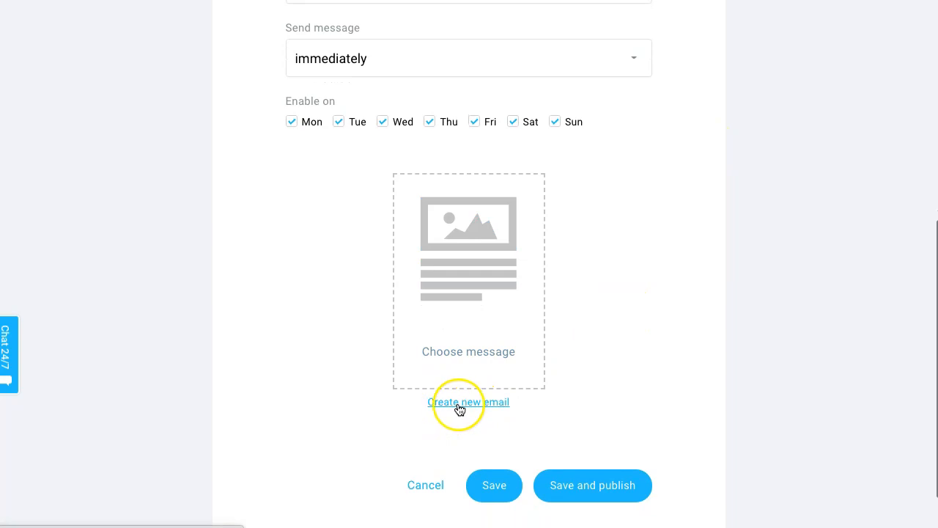
left_click(482, 406)
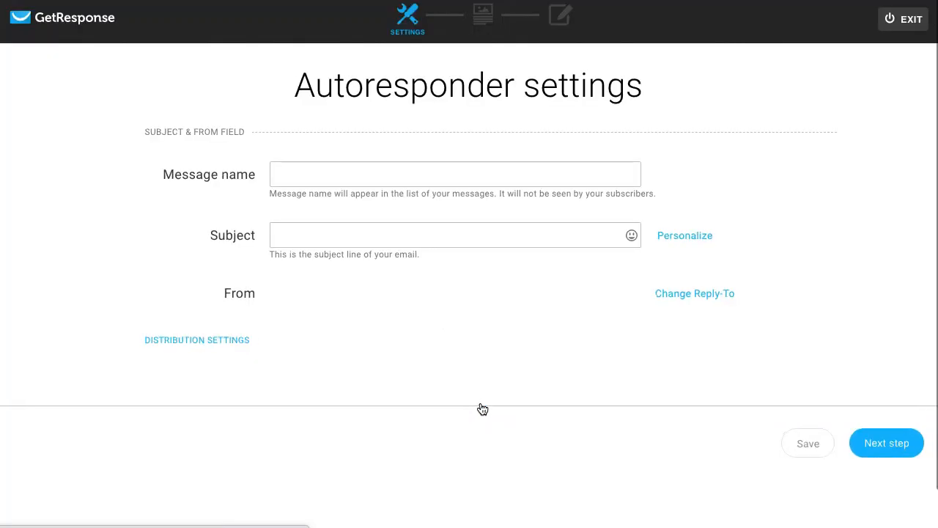
Enter AR Template as both the message name and the subject, and proceed to template selection
left_click(361, 178)
type("AR Template")
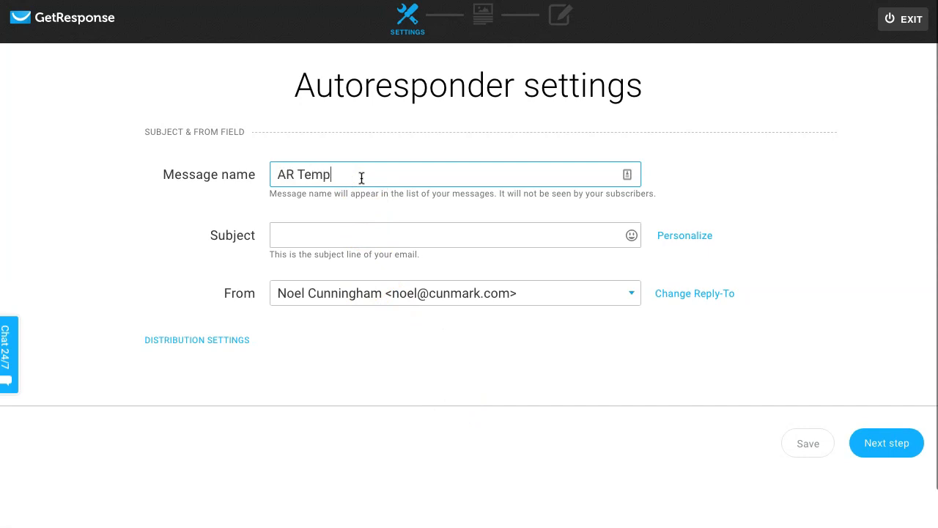
triple_click(360, 176)
key("ctrl+c")
left_click(354, 237)
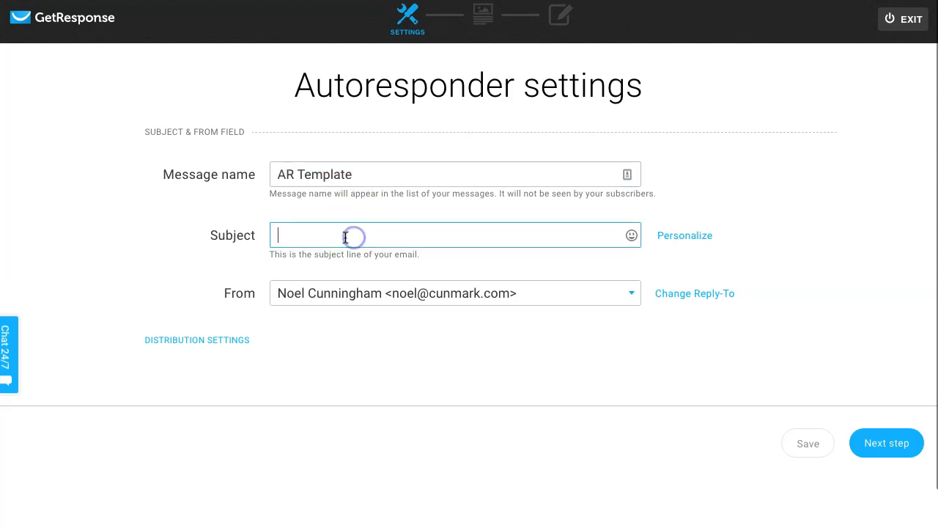
key("ctrl+v")
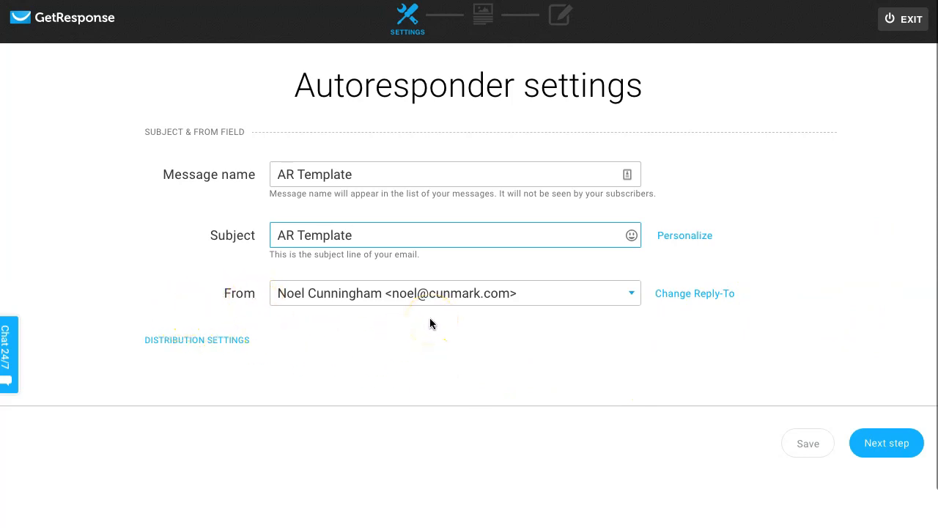
left_click(884, 446)
Browse the gallery of predesigned email templates
mouse_move(876, 454)
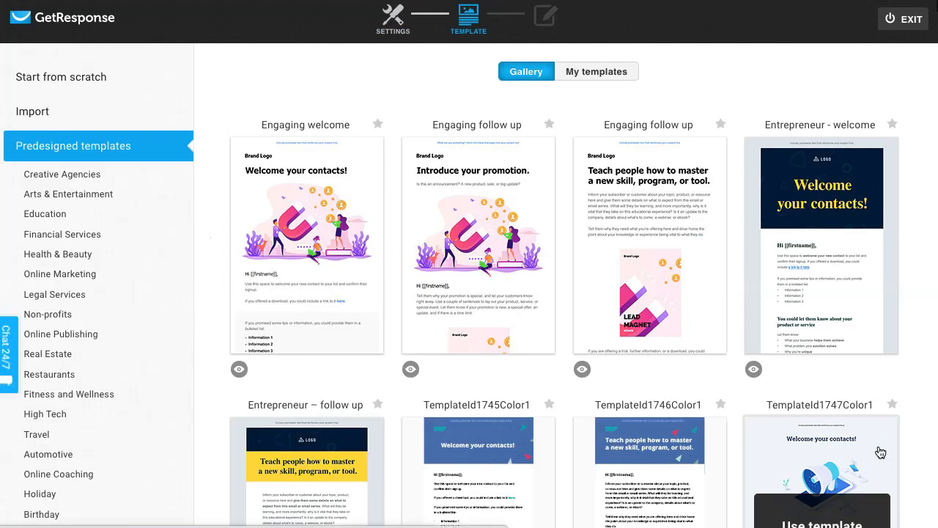
left_click(869, 450)
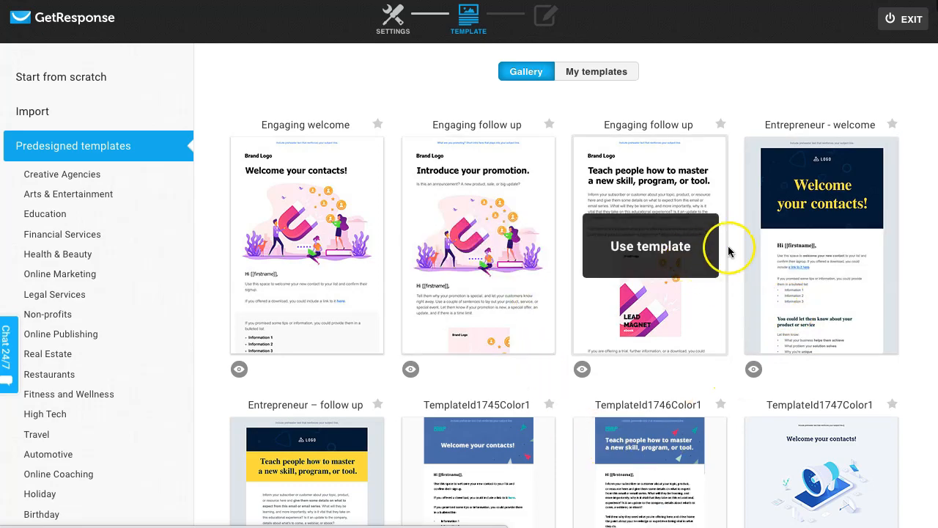
scroll(718, 251, "down", 8)
scroll(772, 247, "down", 4)
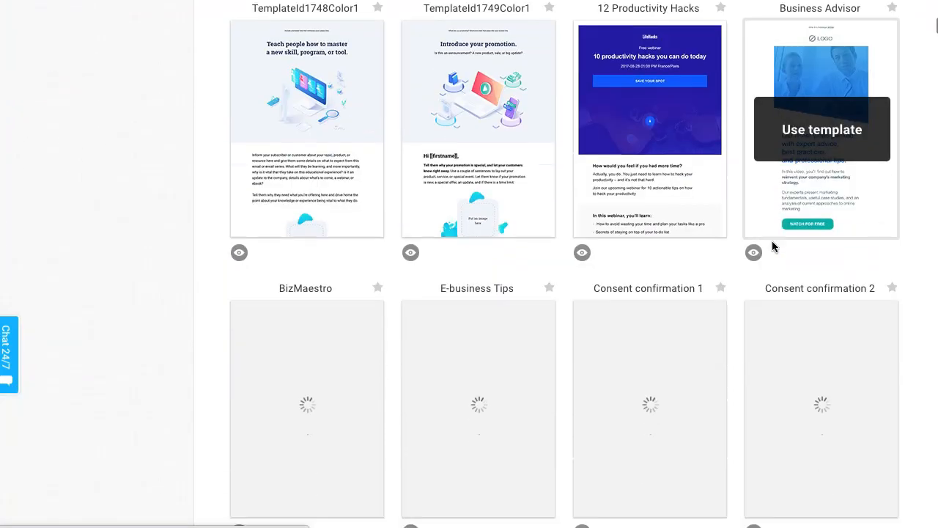
scroll(772, 247, "up", 10)
scroll(772, 247, "up", 3)
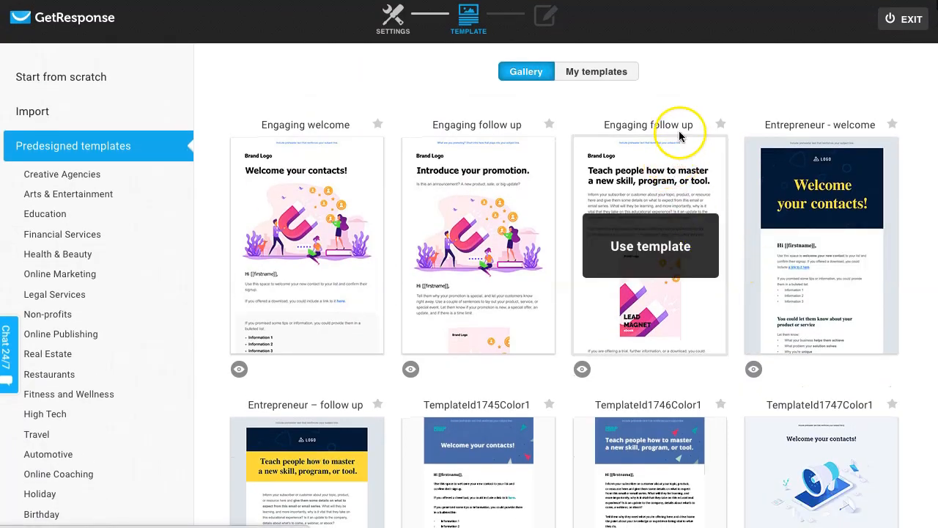
left_click(604, 73)
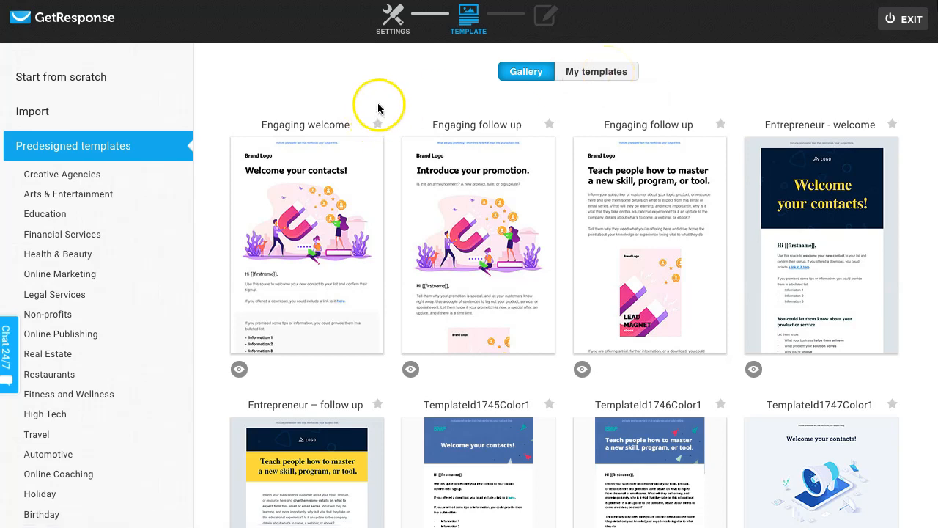
Choose to start the email from scratch using the Blank template
left_click(87, 81)
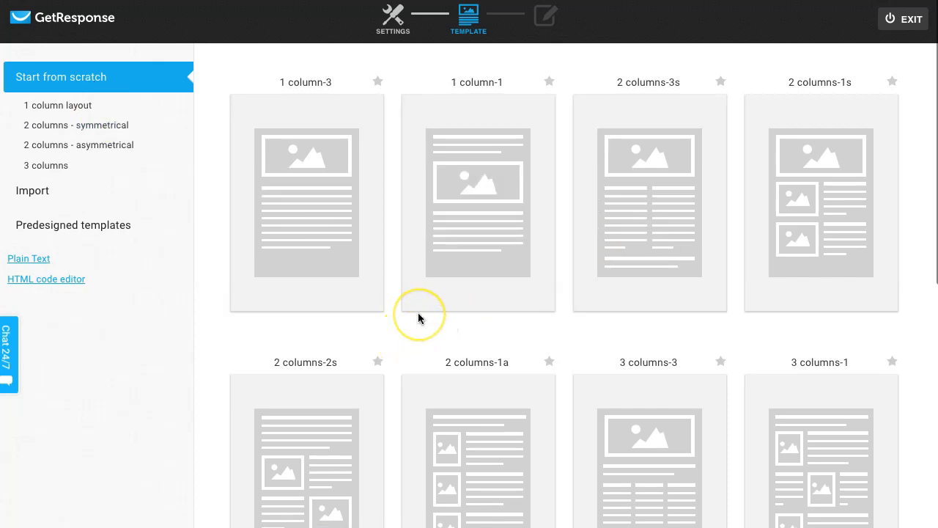
scroll(497, 255, "down", 4)
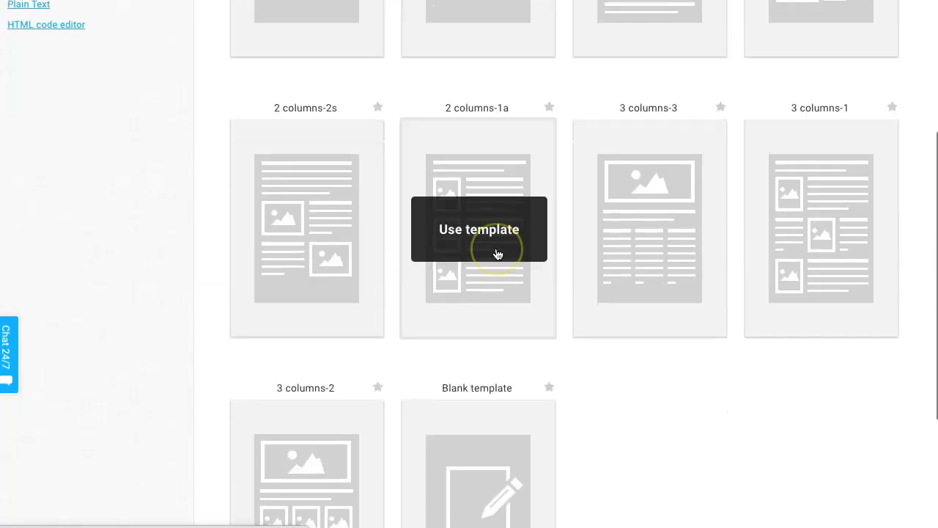
scroll(497, 253, "down", 1)
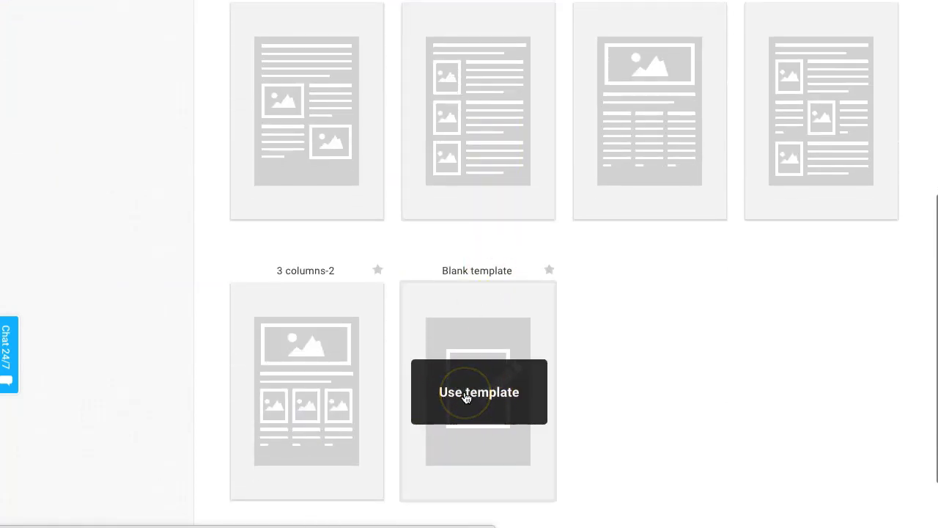
left_click(465, 397)
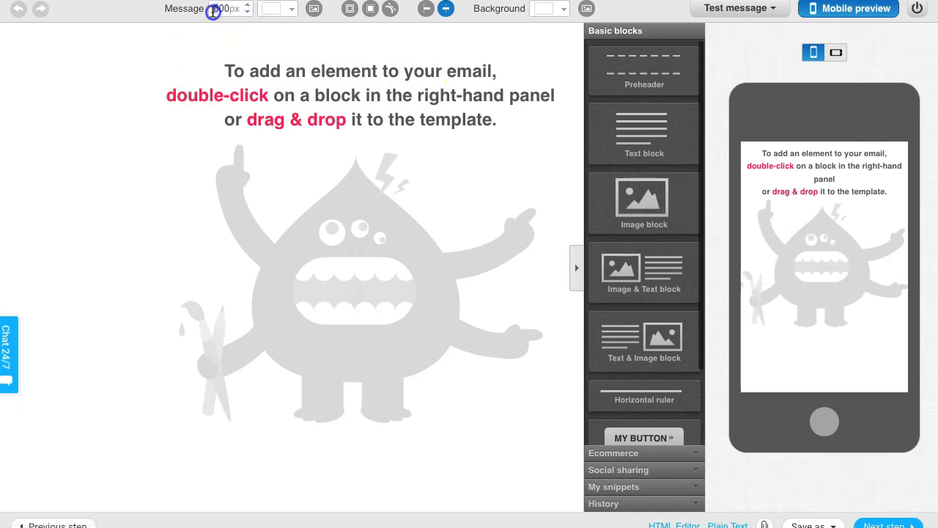
Set the message width to 500 px
type("5")
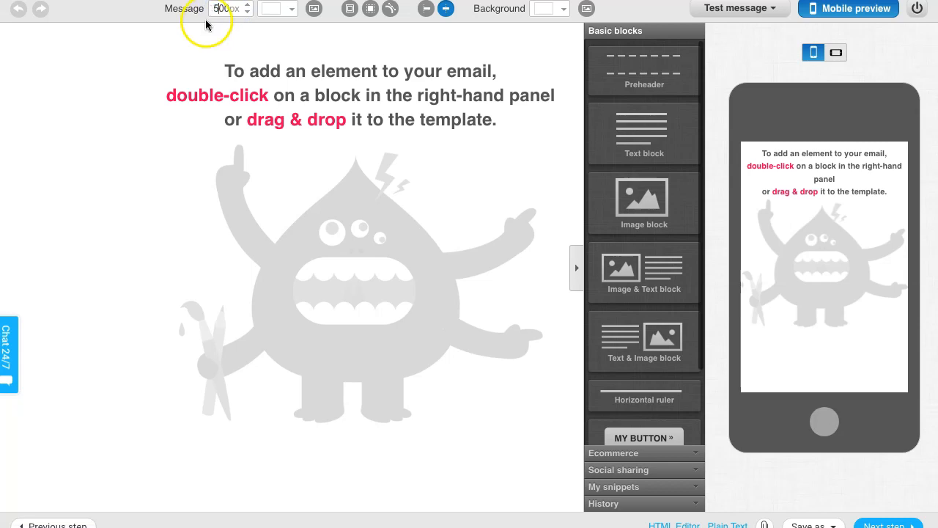
left_click(170, 29)
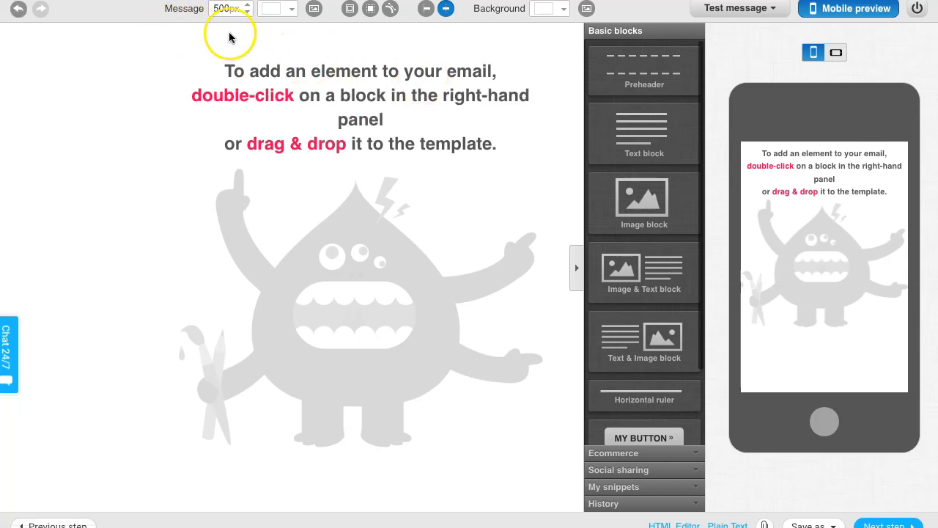
Try a message width of 250 px and set it back to 500 px
left_click(220, 8)
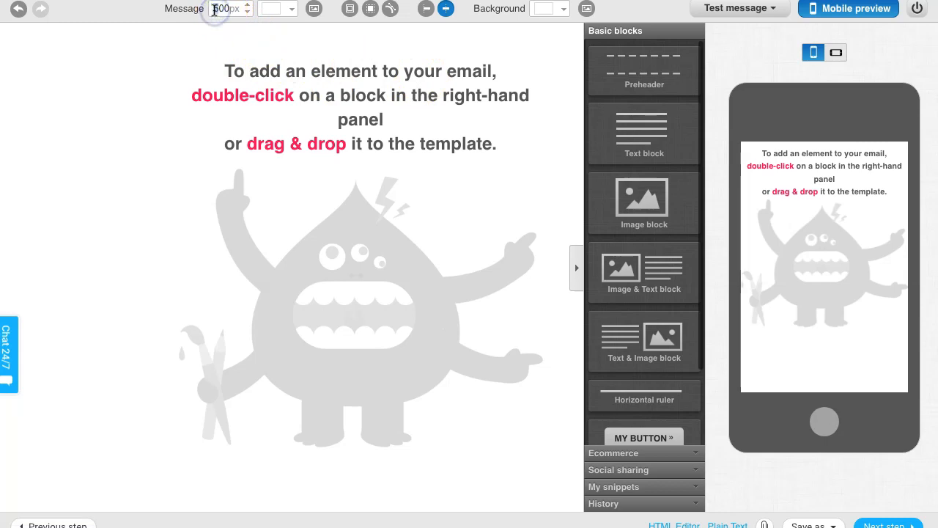
key("Return")
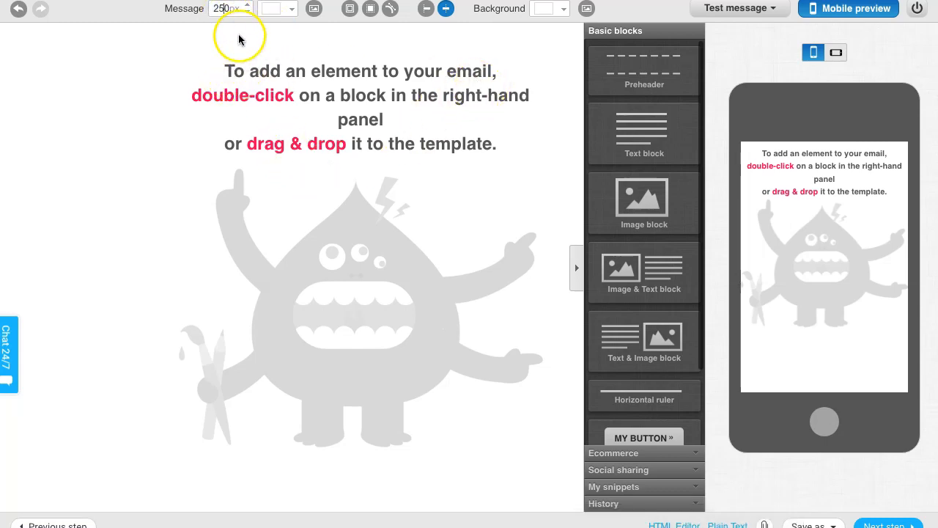
left_click_drag(221, 7, 209, 10)
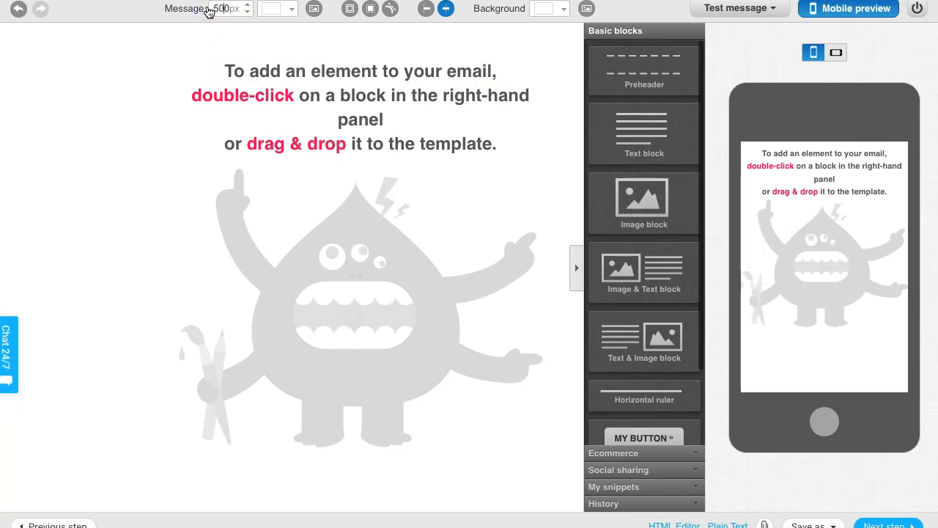
left_click(176, 50)
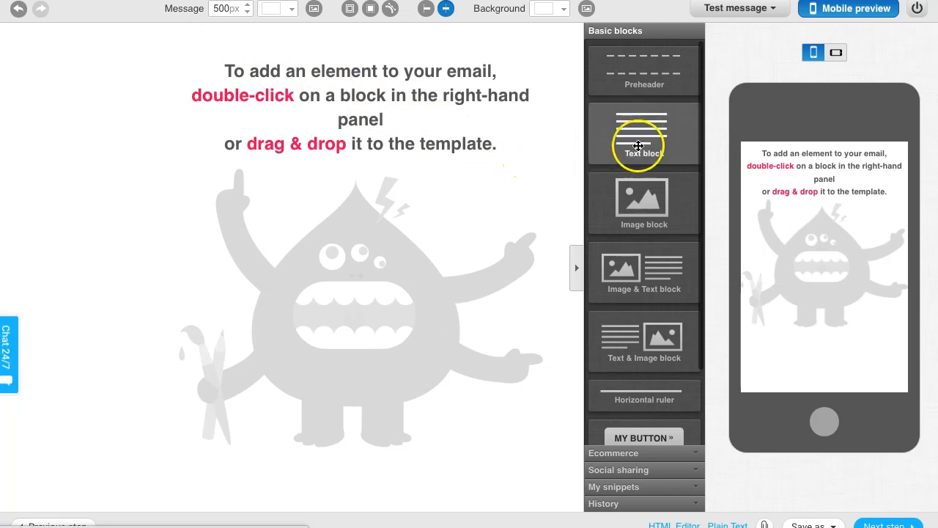
Add a text block to the empty message
left_click_drag(648, 138, 456, 75)
left_click(442, 123)
Try a message width of 300 px with the text block in place, and restore it to 500 px
left_click(214, 8)
left_click(161, 40)
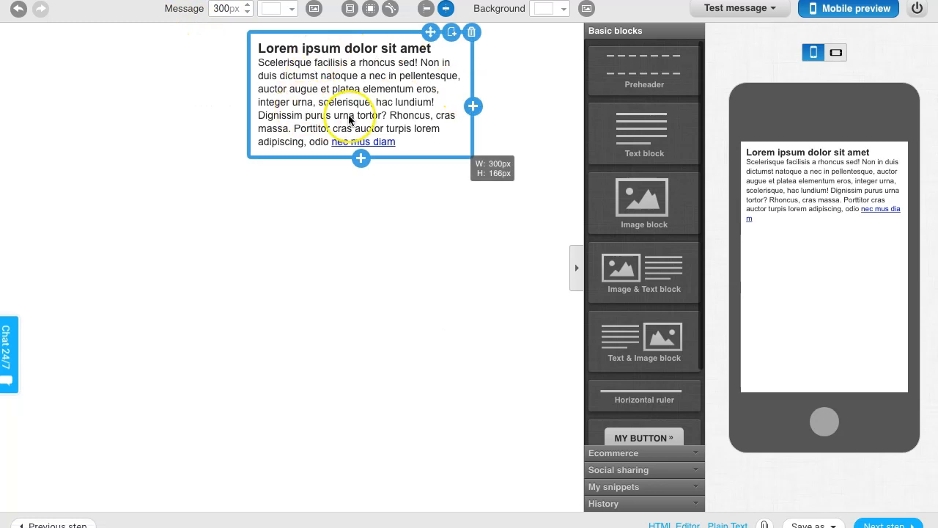
left_click(218, 9)
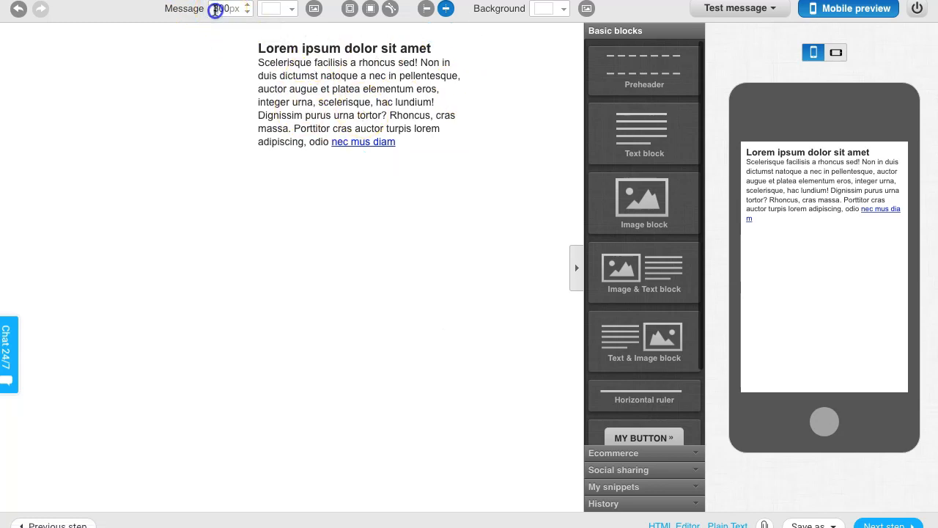
key("BackSpace")
type("5")
left_click(165, 52)
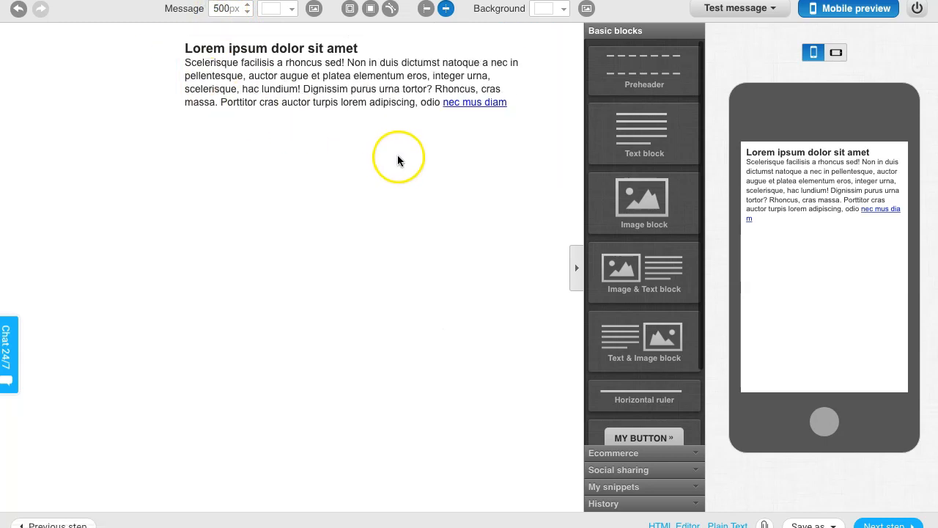
Replace the text block's placeholder text with "This is My Email Template...." and start a new line below it
left_click(379, 69)
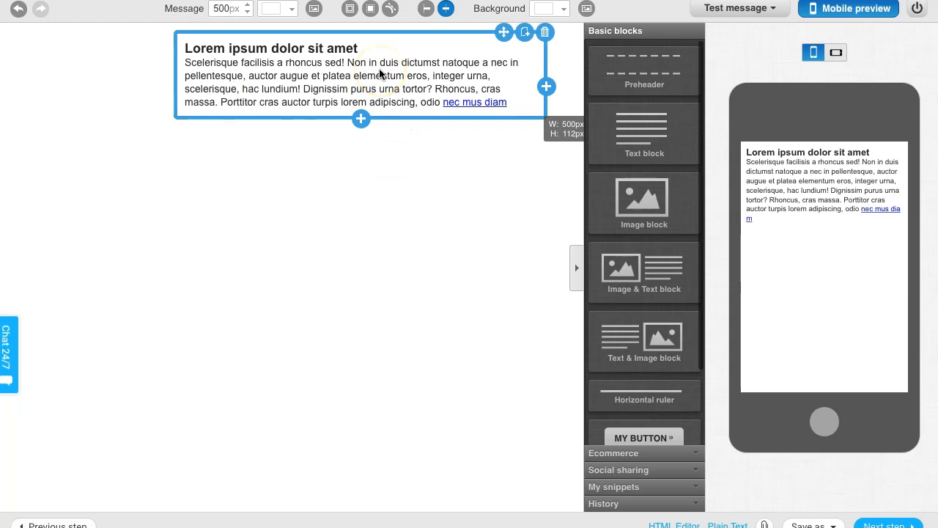
key("ctrl+a")
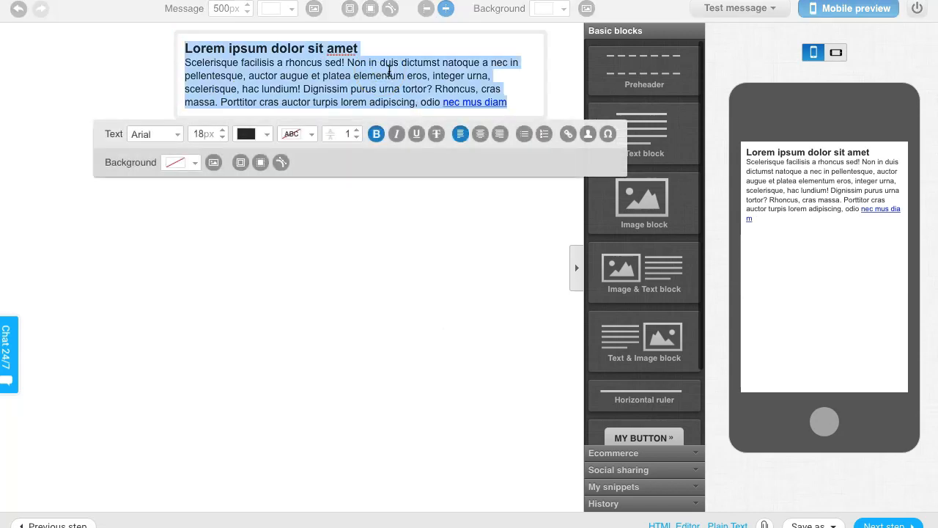
key("BackSpace")
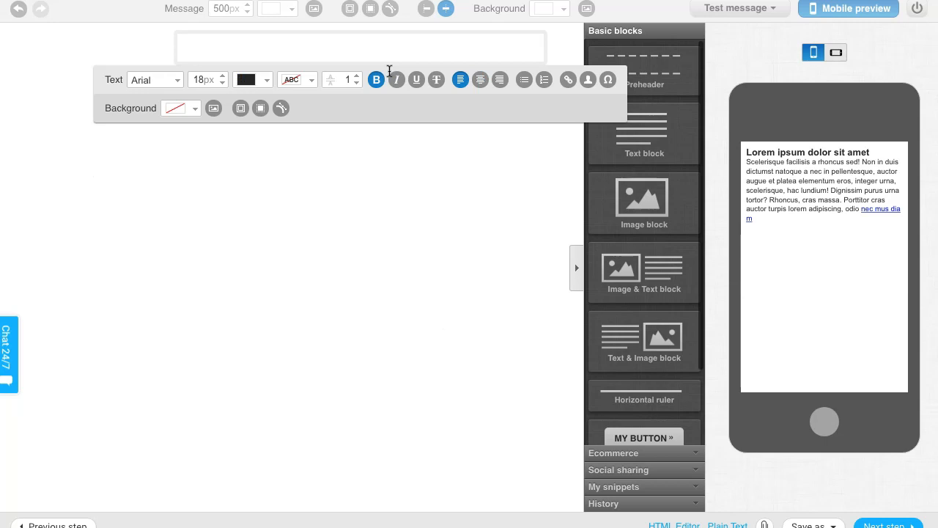
type("This is My Email Template....")
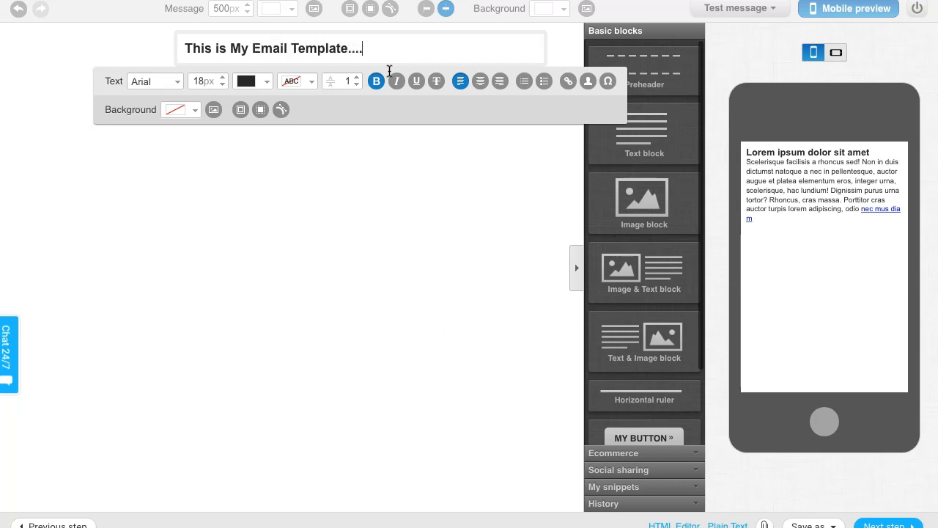
key("Return")
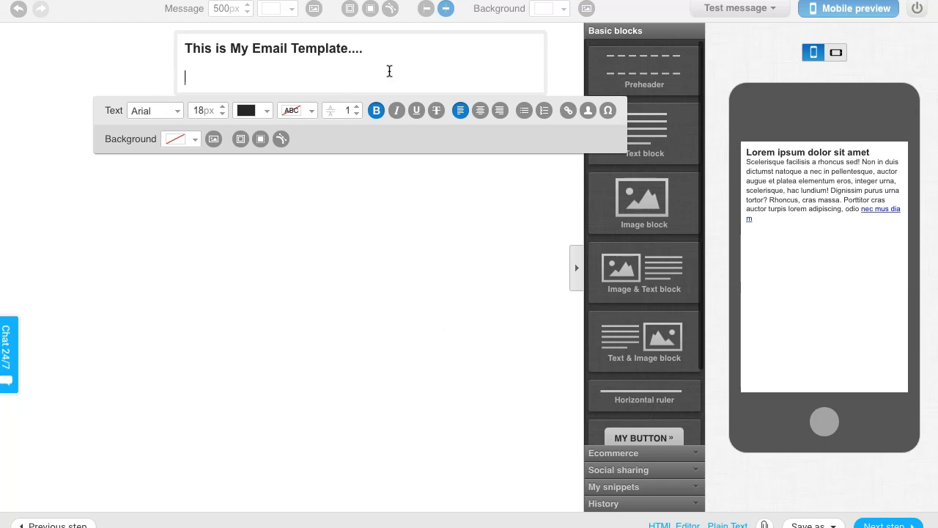
Remove the bold from the "This is My Email Template...." line and set its font size to 16 px
left_click(196, 81)
left_click_drag(195, 82, 184, 48)
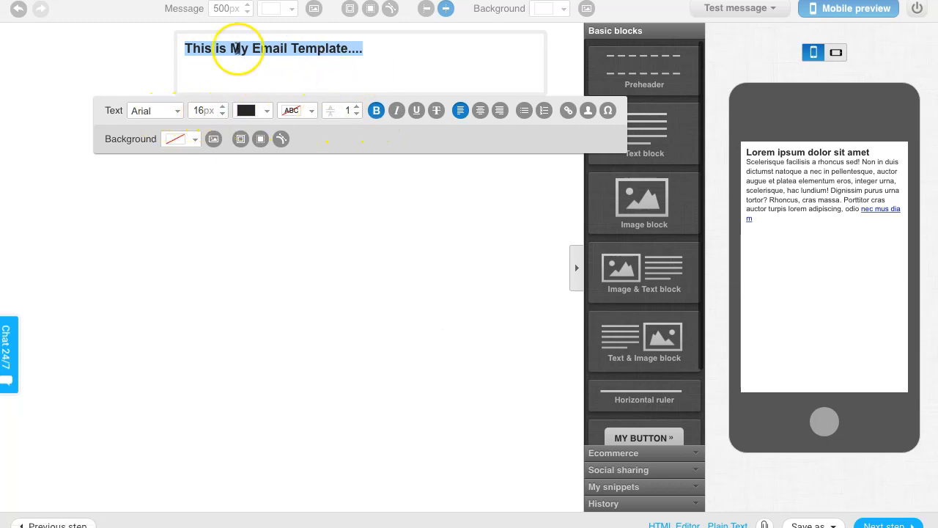
left_click(376, 111)
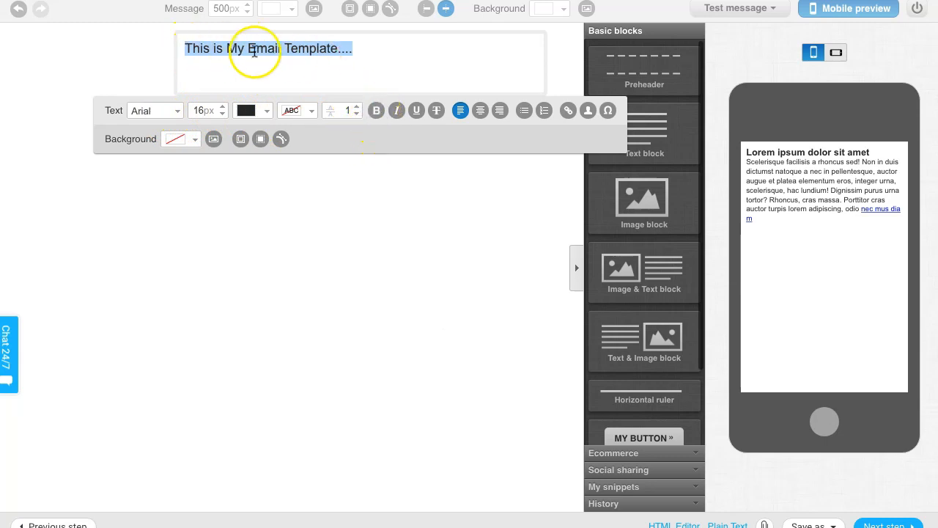
left_click(336, 49)
left_click_drag(383, 50, 182, 49)
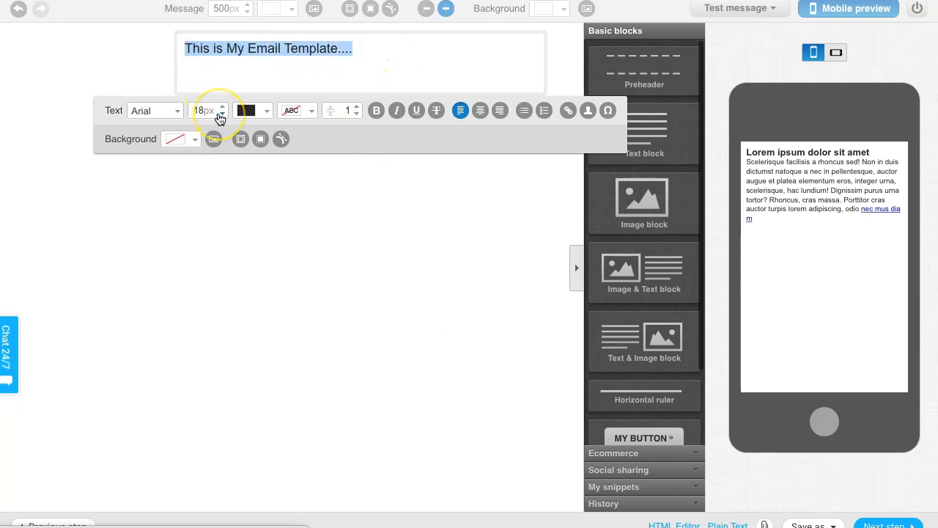
left_click(221, 115)
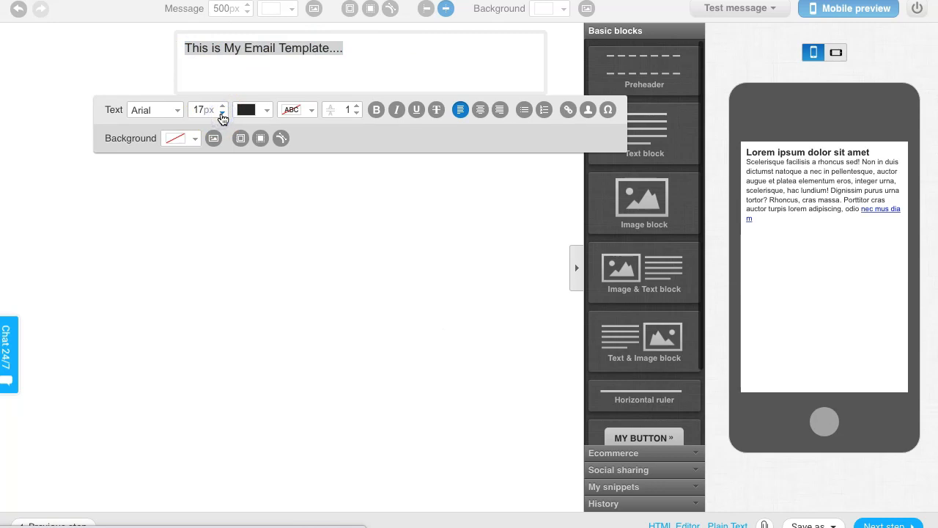
left_click(222, 113)
left_click(207, 45)
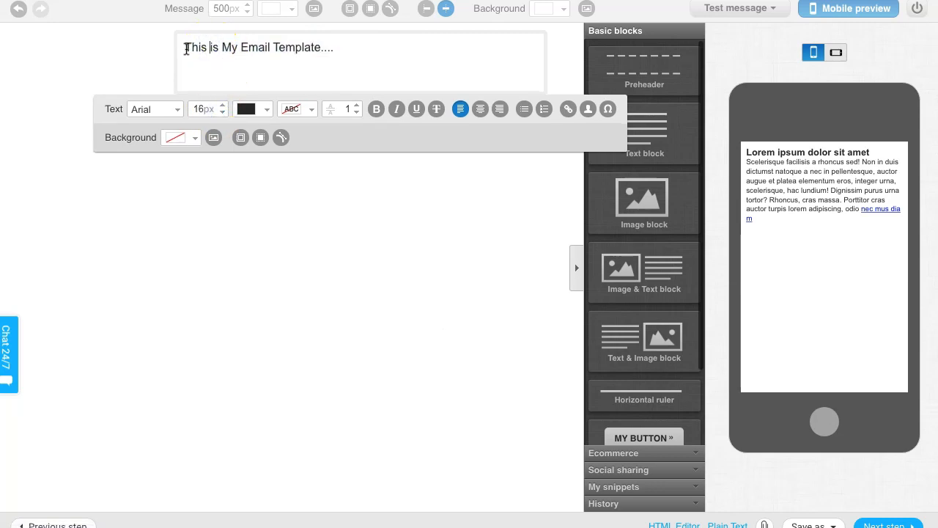
Insert a blank line above the text and add the closing lines "Thanks!" and "Your Name Here." below it
left_click(292, 35)
key("Return")
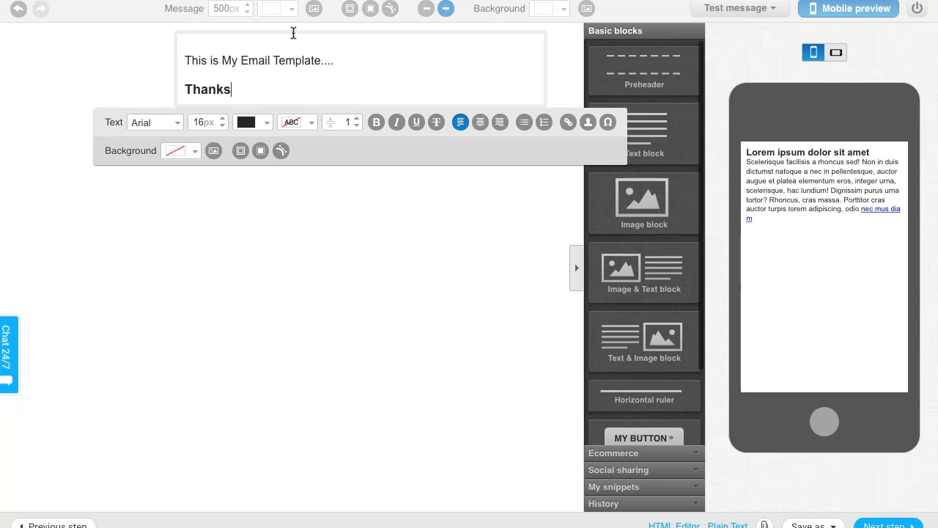
key("Return")
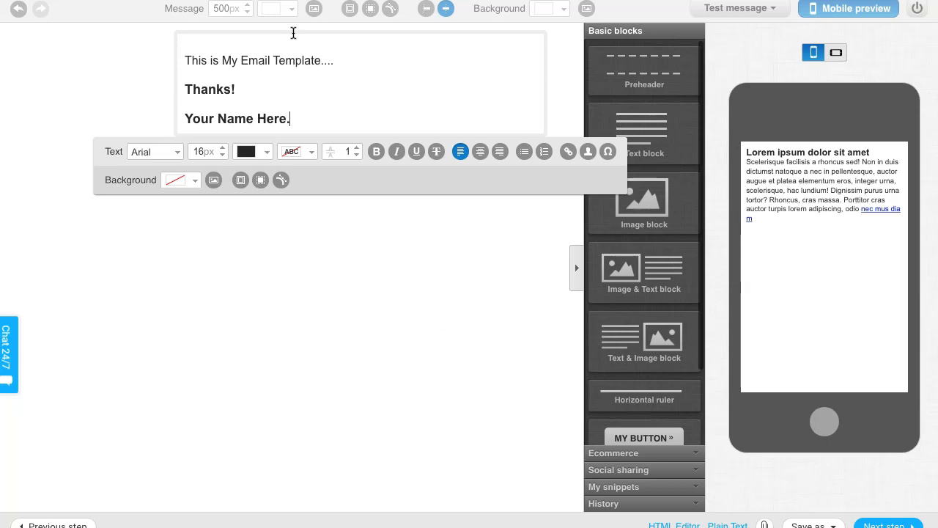
key("Return")
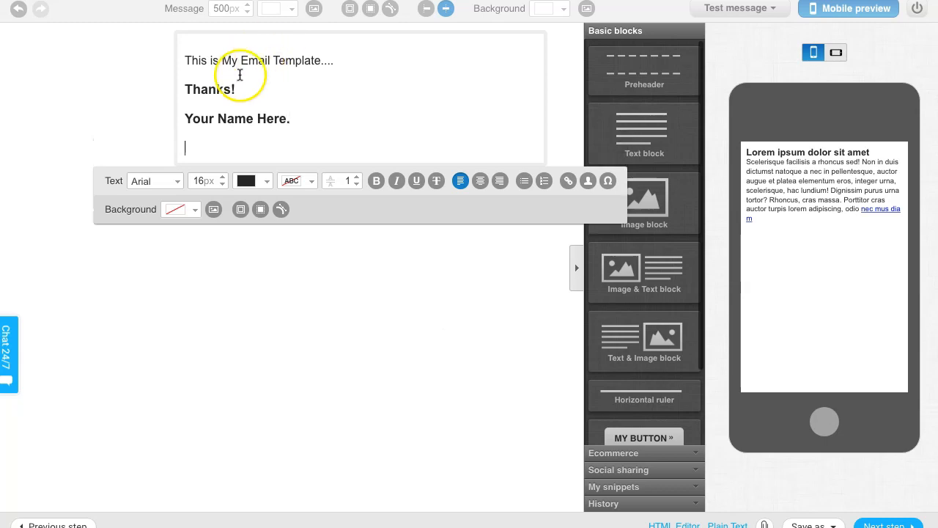
Format all lines of the text block as non-bold Arial at 16 px
left_click_drag(188, 147, 178, 50)
left_click(222, 185)
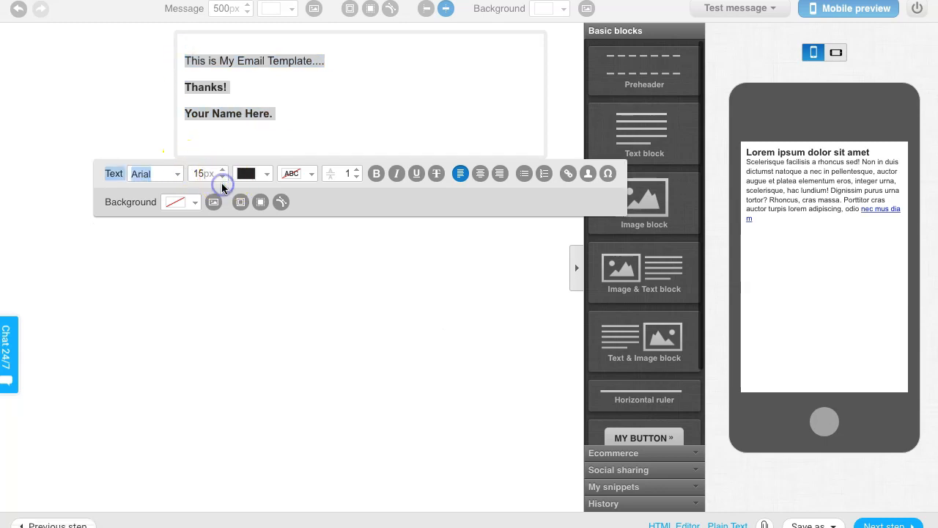
left_click(224, 171)
left_click(376, 173)
left_click(376, 173)
left_click(164, 178)
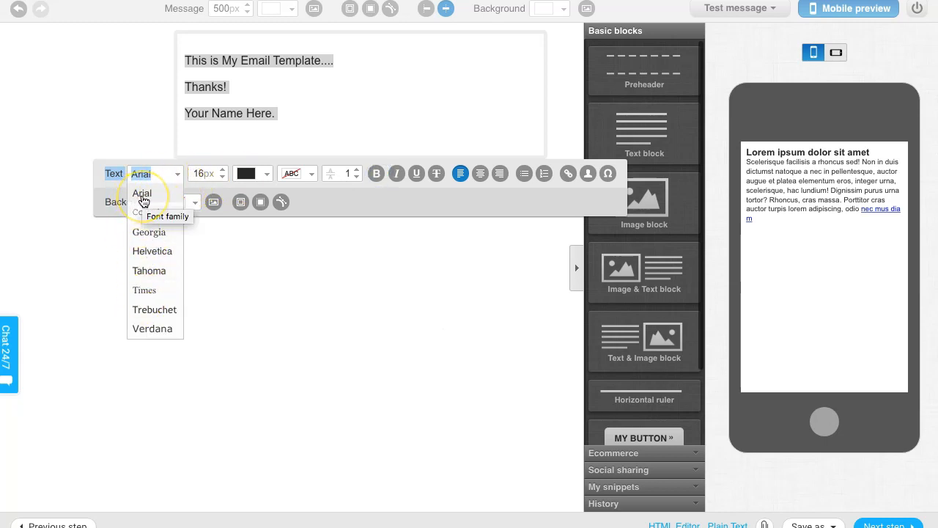
left_click(142, 195)
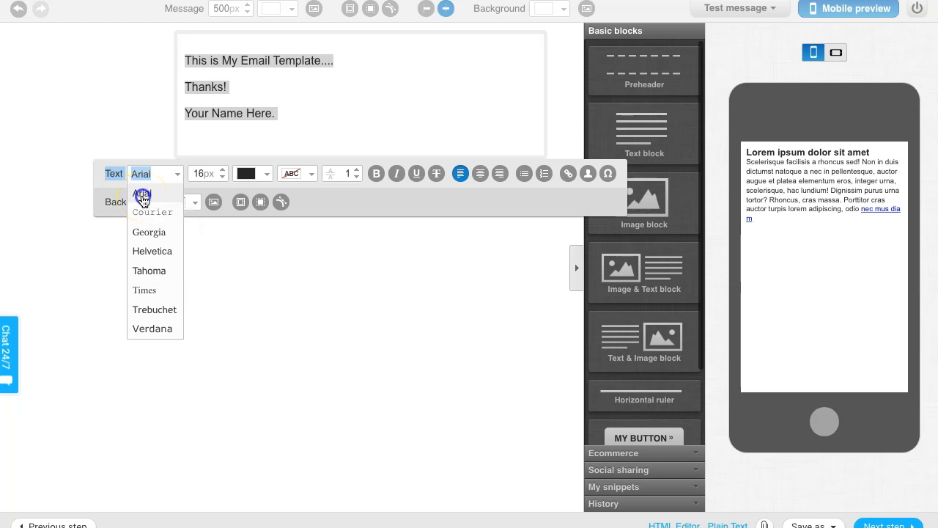
Try centred and right alignment on the text, return it to left alignment and leave the text block
left_click(481, 174)
left_click(502, 173)
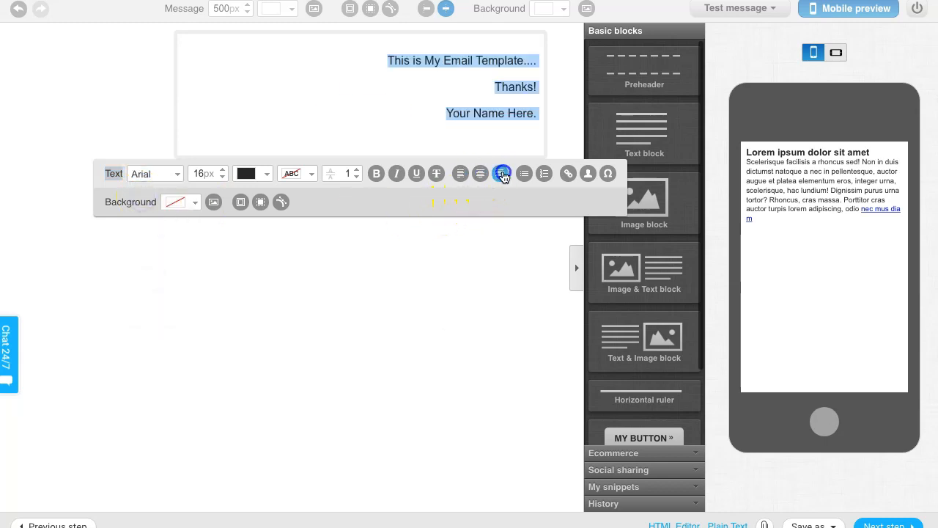
left_click(458, 174)
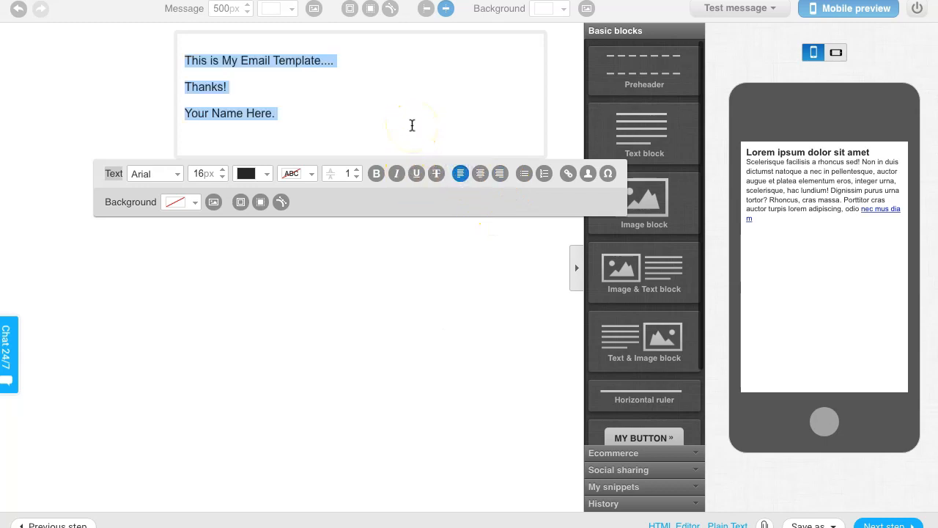
left_click(440, 309)
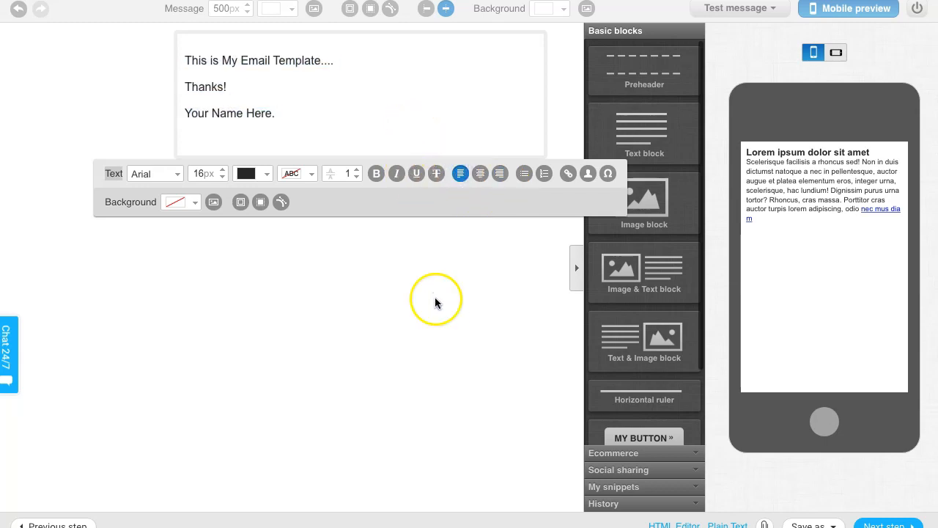
left_click(104, 93)
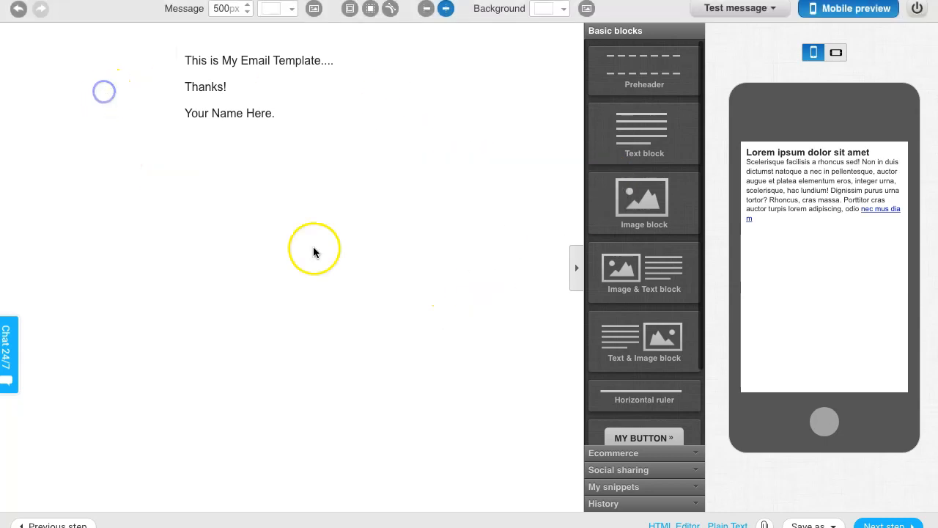
Try an image block below the text and delete it
left_click_drag(645, 198, 329, 159)
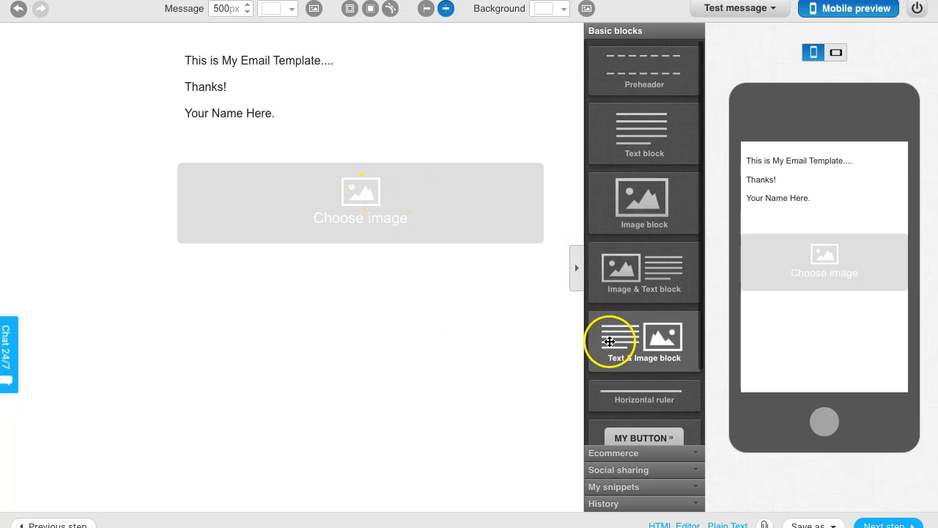
scroll(650, 262, "down", 3)
scroll(650, 261, "up", 3)
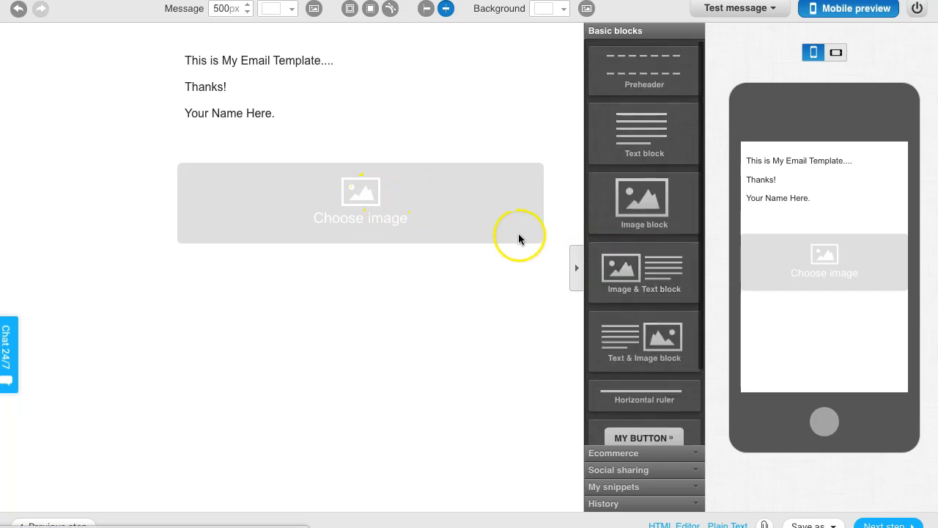
mouse_move(538, 173)
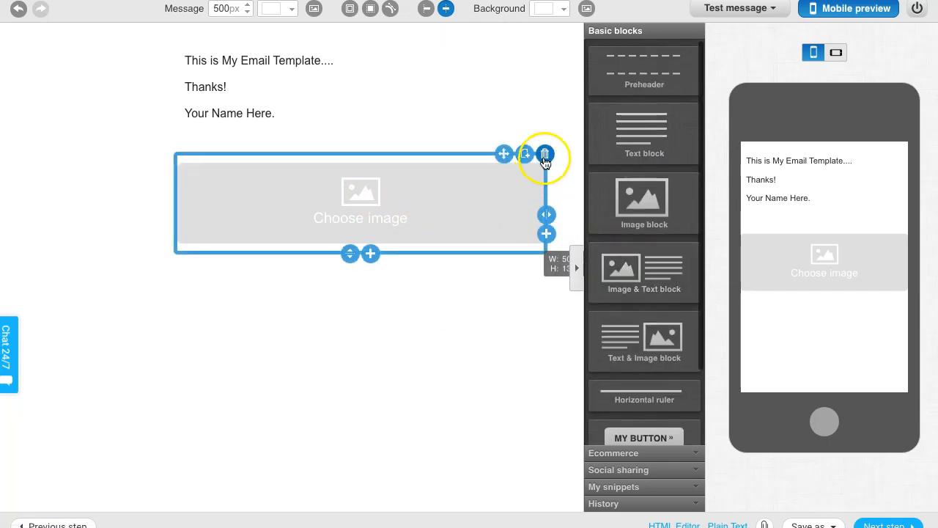
left_click(544, 156)
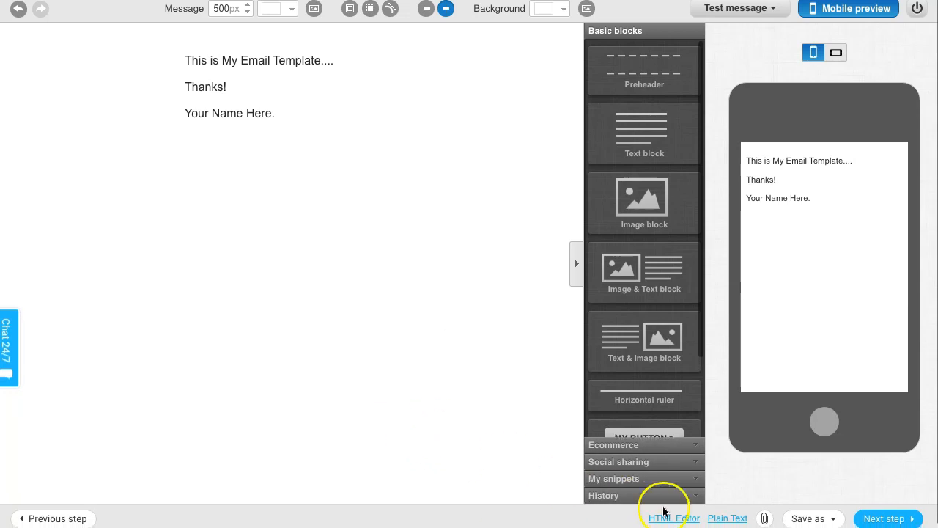
Copy the entire email text into the message's plain text version, wrap its long lines and close the plain text editor
left_click(722, 519)
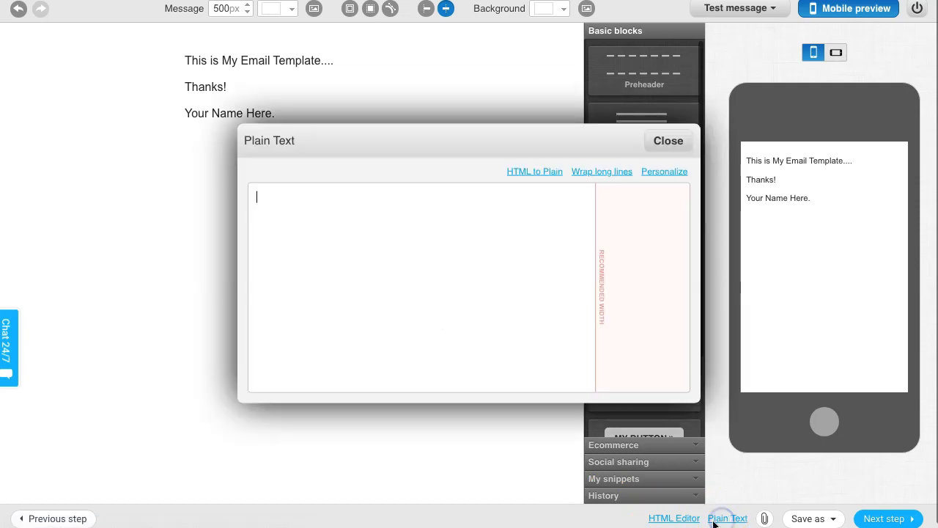
left_click(661, 141)
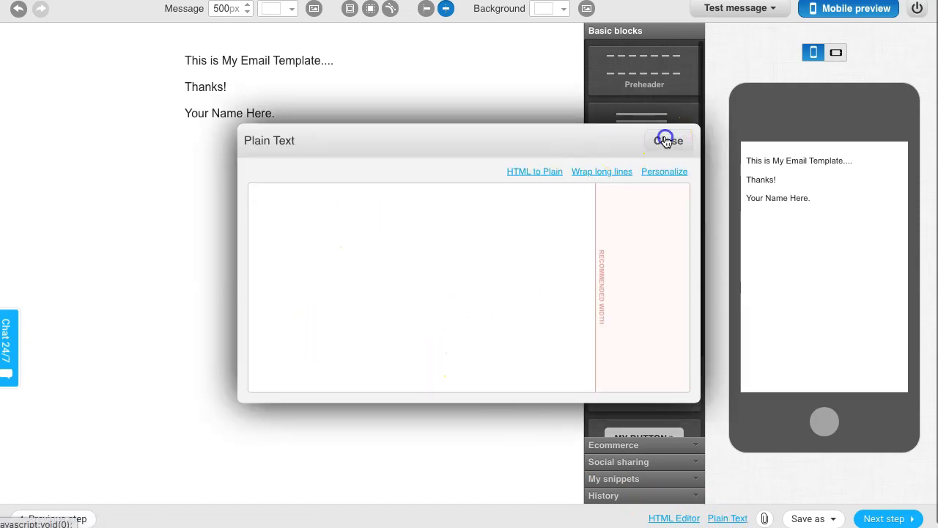
left_click(285, 97)
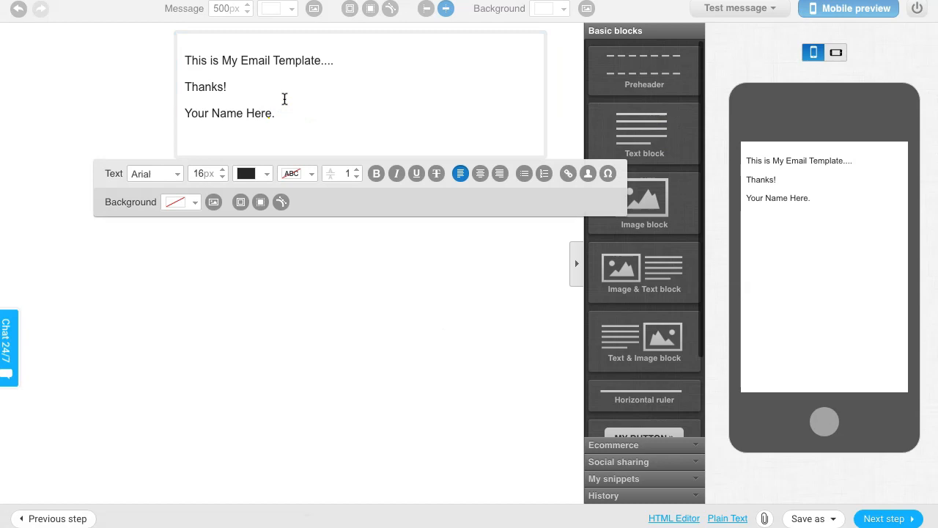
left_click(290, 93)
key("ctrl+a")
key("ctrl+c")
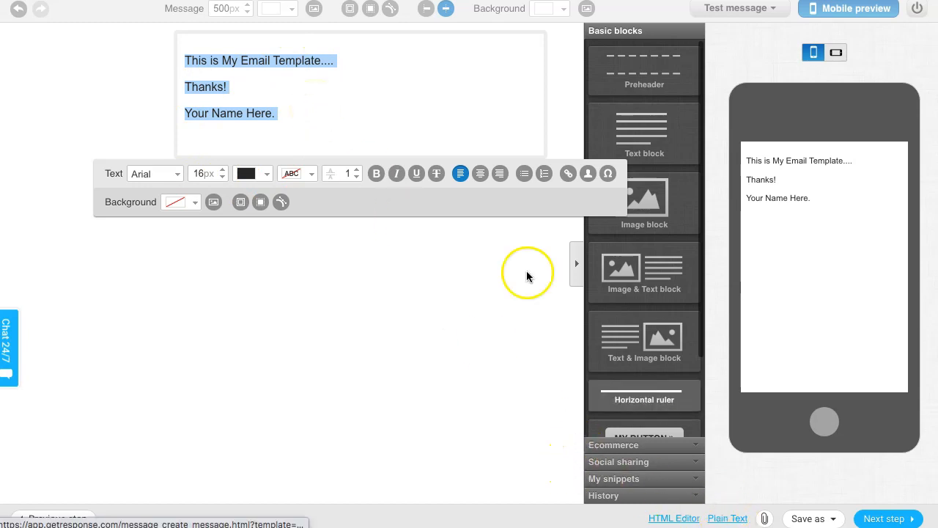
left_click(721, 519)
left_click(435, 263)
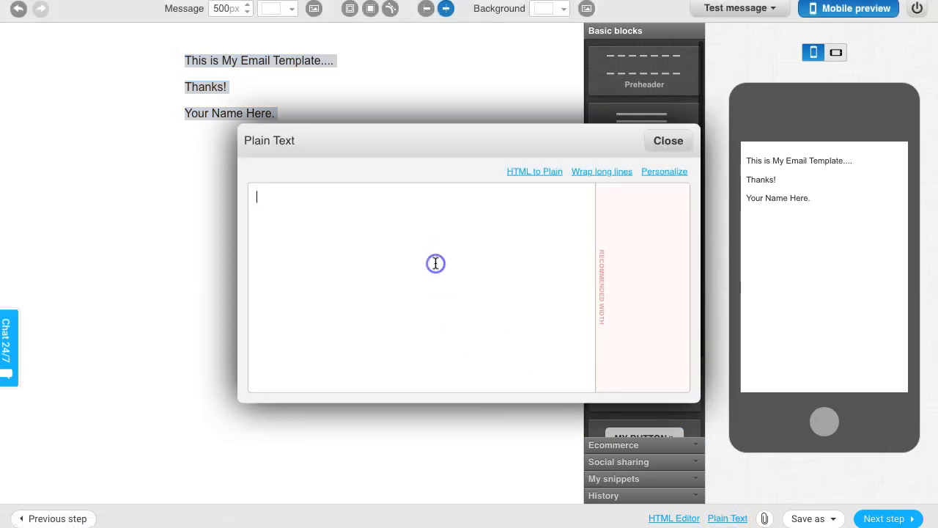
key("ctrl+v")
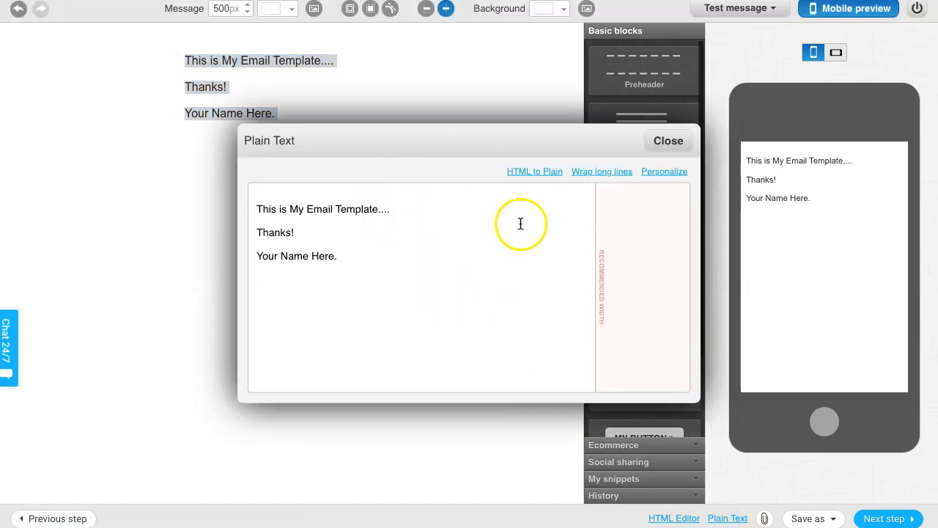
left_click(599, 177)
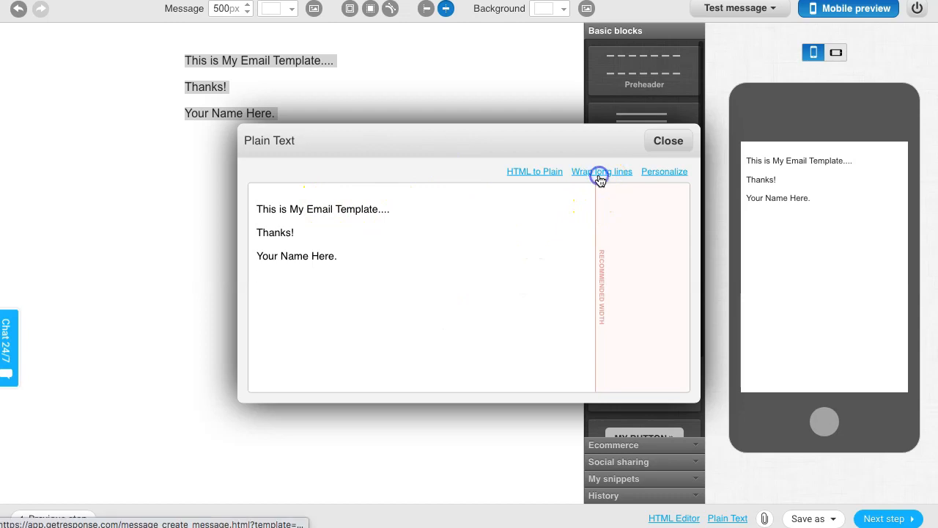
left_click(679, 139)
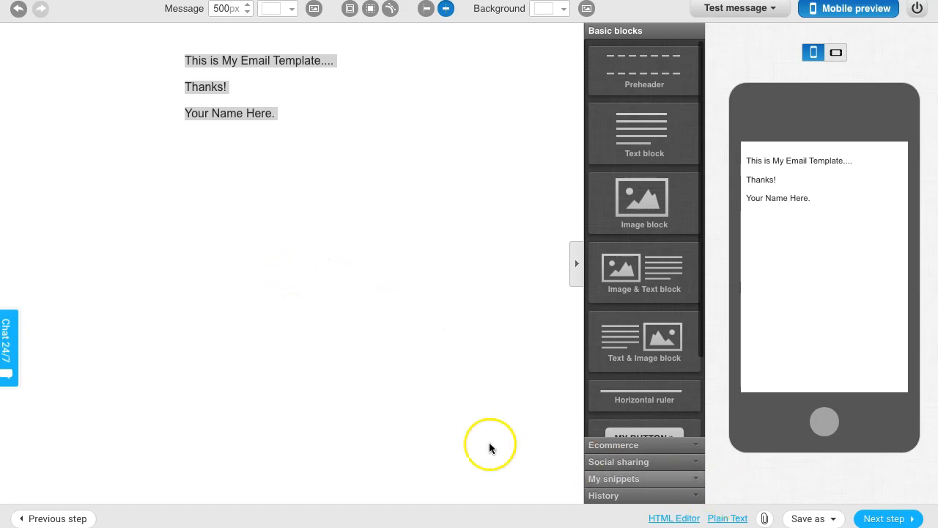
Deselect the email text and save the message as a template
left_click(363, 425)
left_click(831, 519)
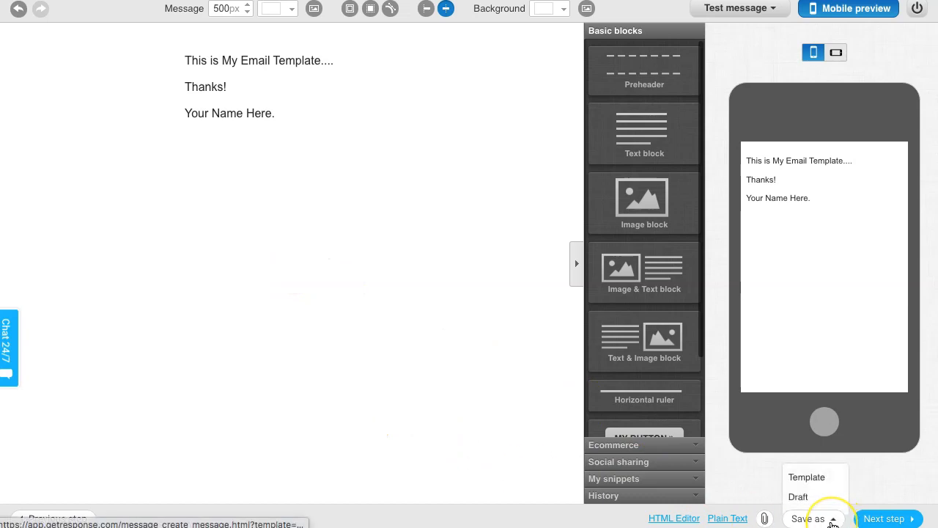
left_click(806, 479)
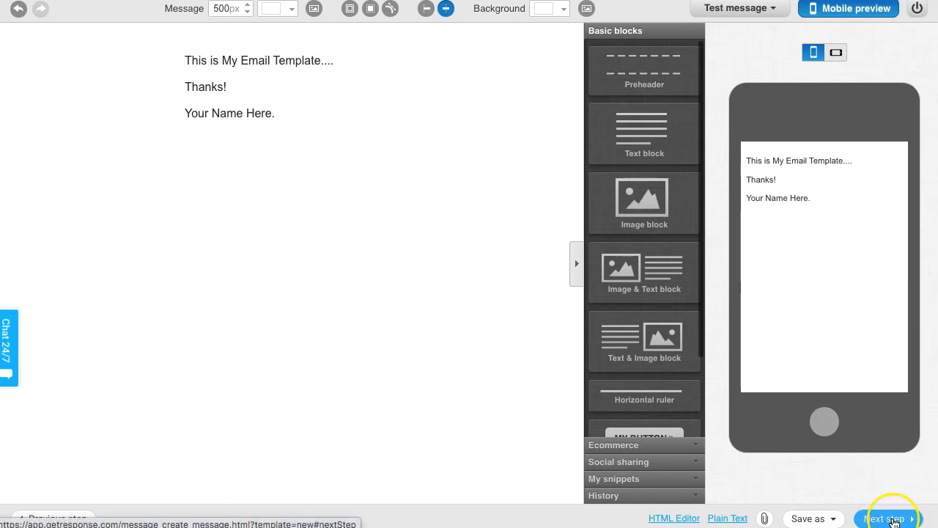
Continue from the message editor to the autoresponder settings and save and publish the AR Template autoresponder
left_click(887, 519)
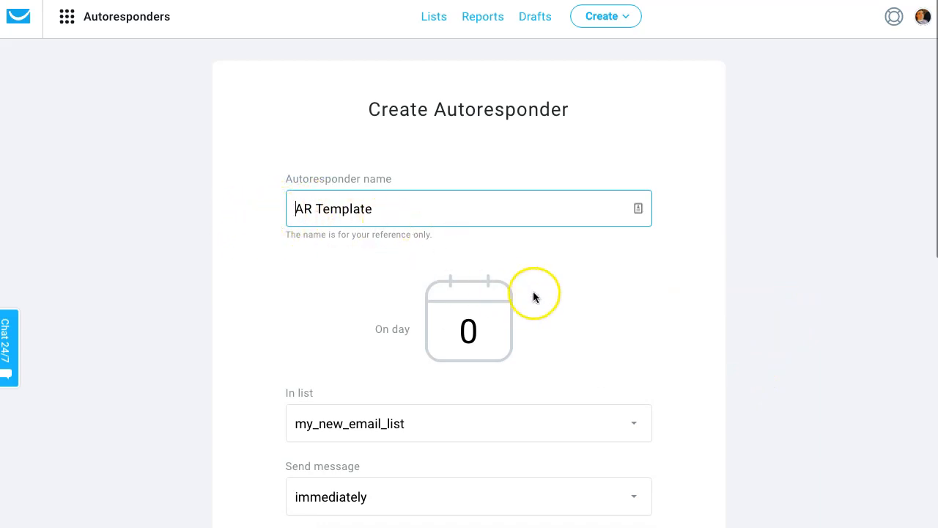
scroll(719, 264, "down", 3)
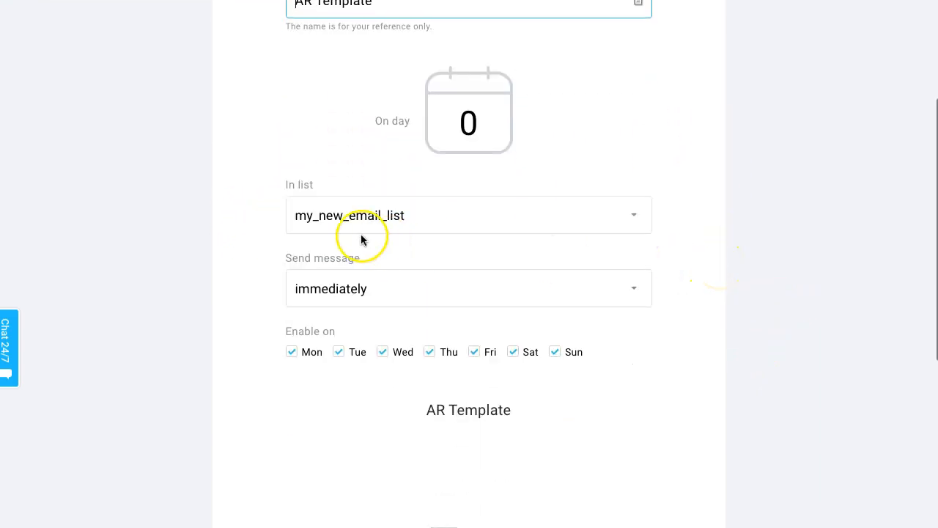
scroll(720, 198, "down", 2)
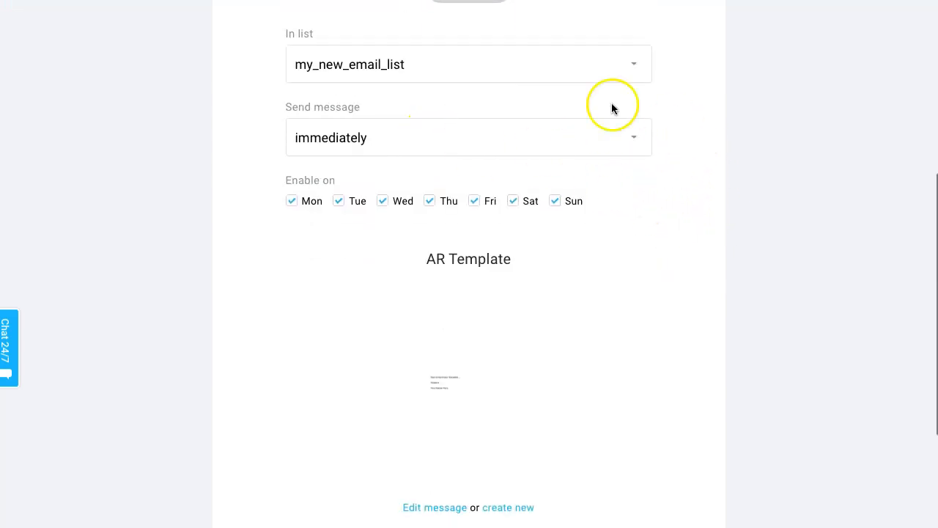
scroll(676, 114, "down", 3)
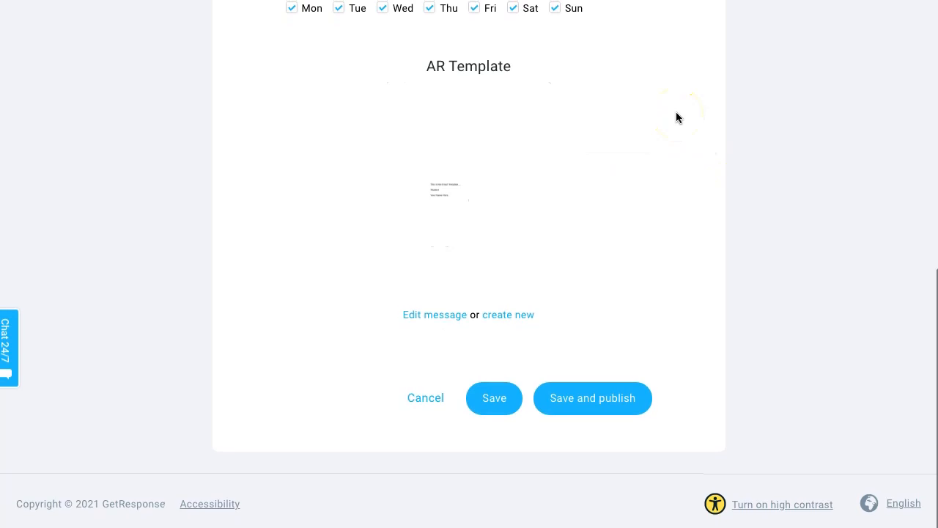
left_click(616, 408)
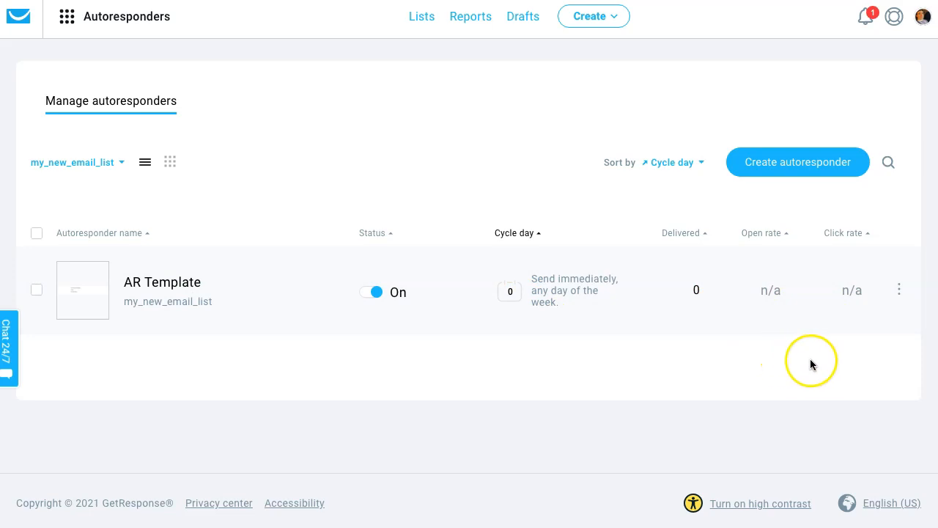
Preview the AR Template message and switch the autoresponder's status off
left_click(899, 292)
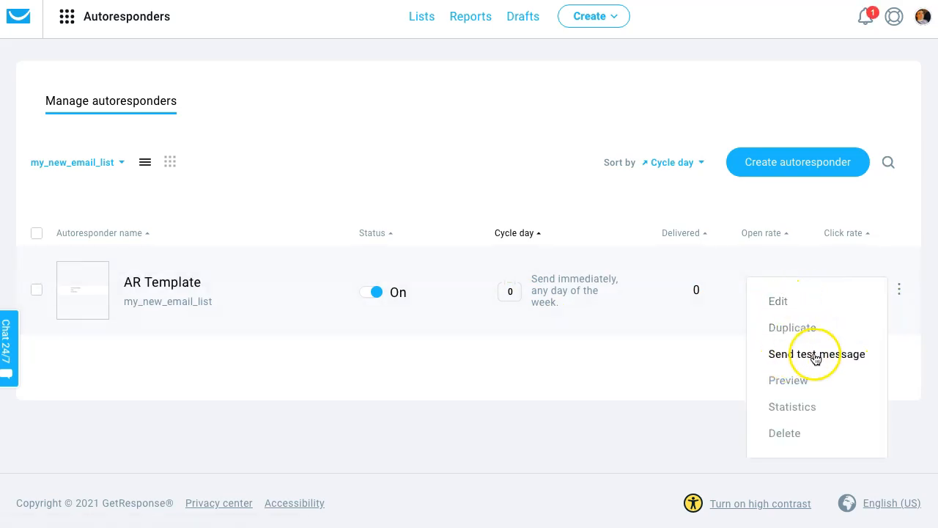
left_click(788, 382)
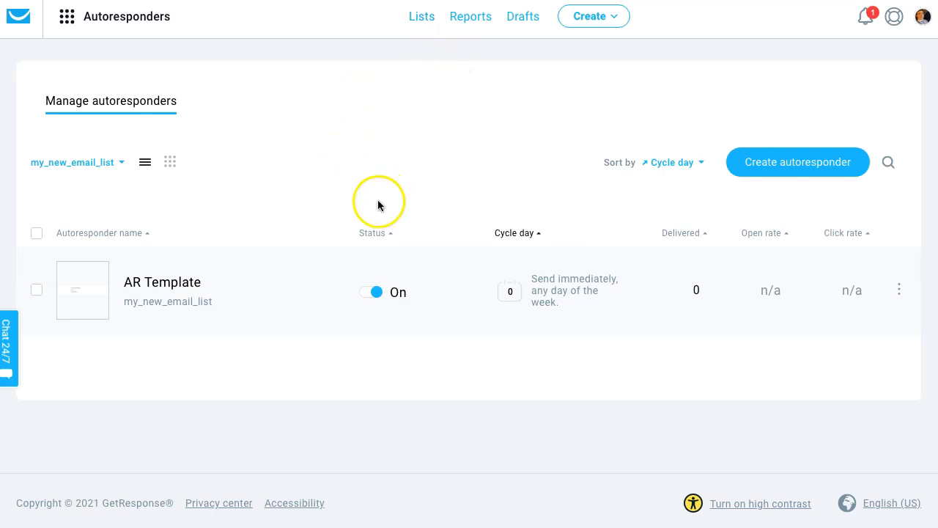
left_click(366, 299)
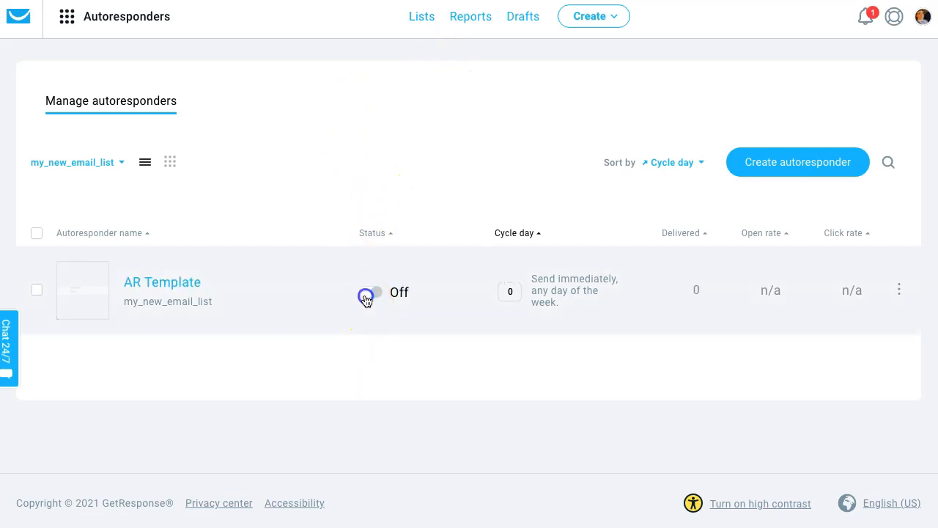
View the autoresponders as a day calendar, check the day 0 entry's details and options, and return to the list view
left_click(170, 162)
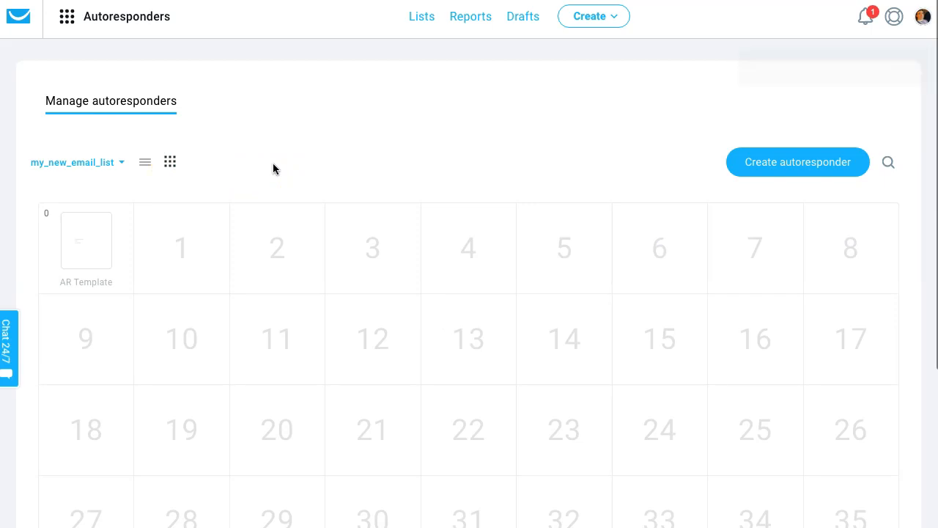
mouse_move(105, 230)
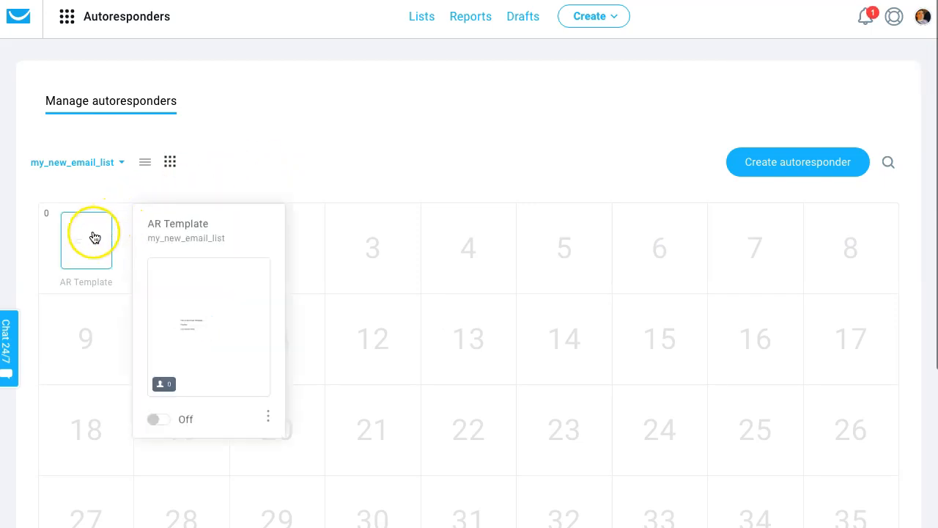
left_click(268, 416)
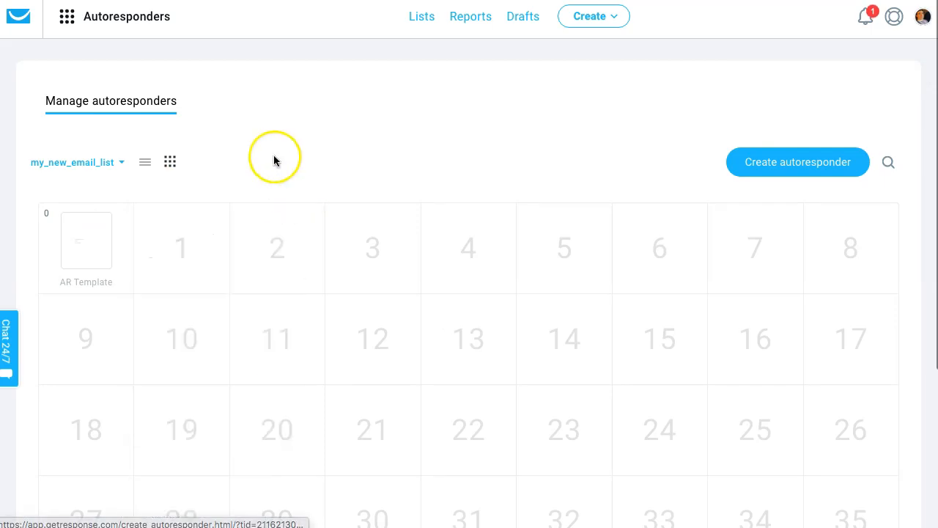
left_click(239, 166)
left_click(145, 162)
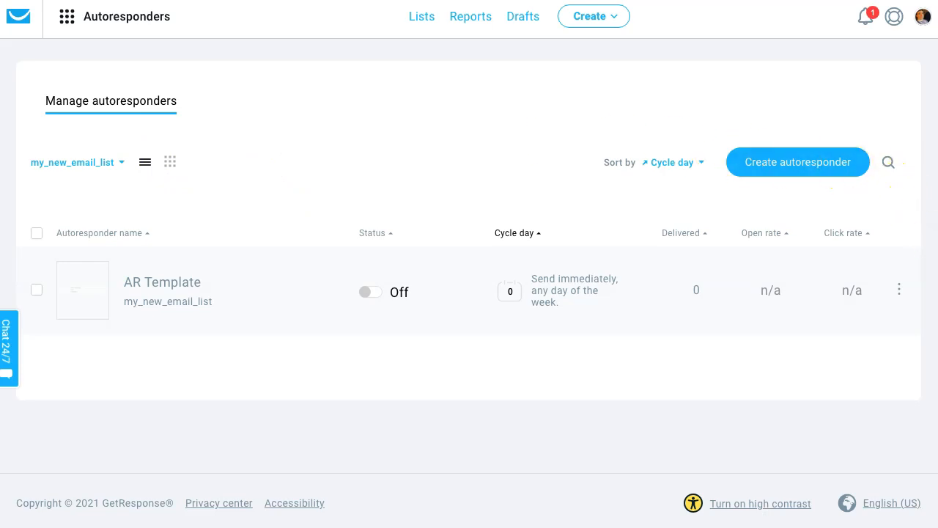
Duplicate the AR Template autoresponder
left_click(899, 290)
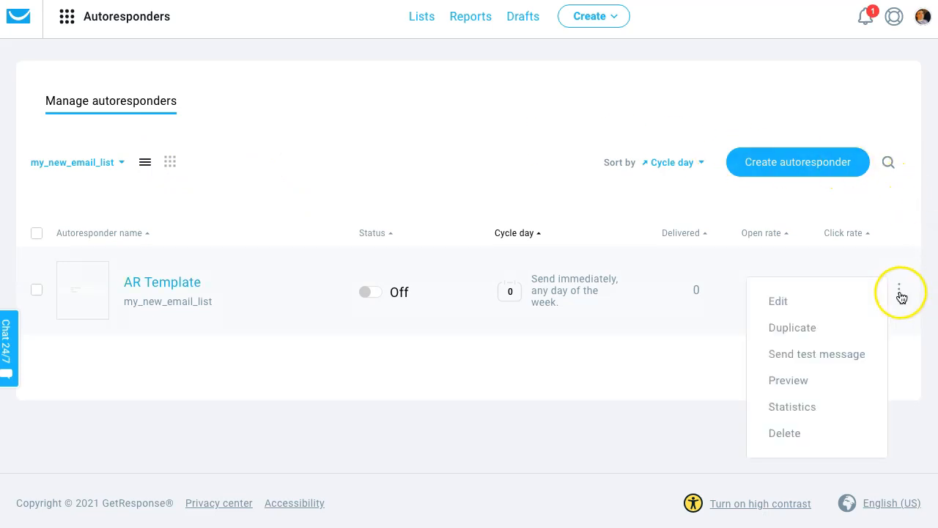
left_click(790, 332)
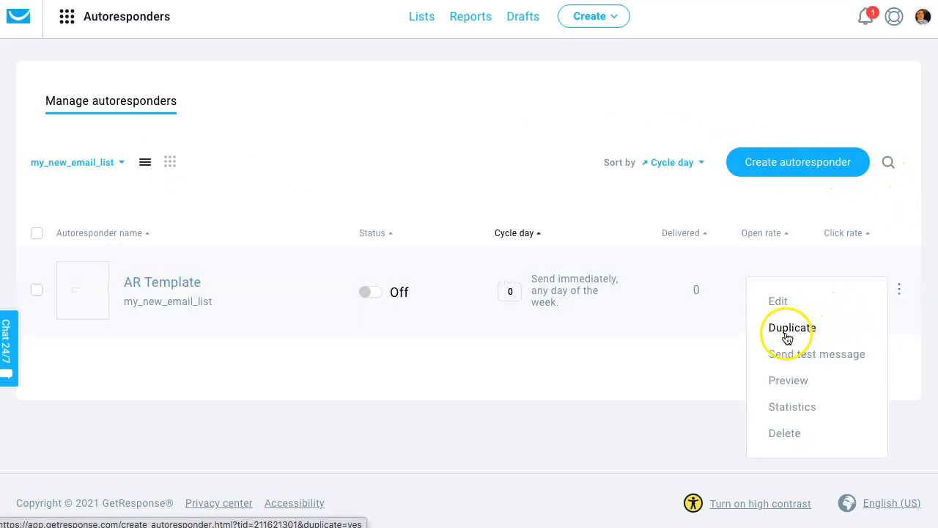